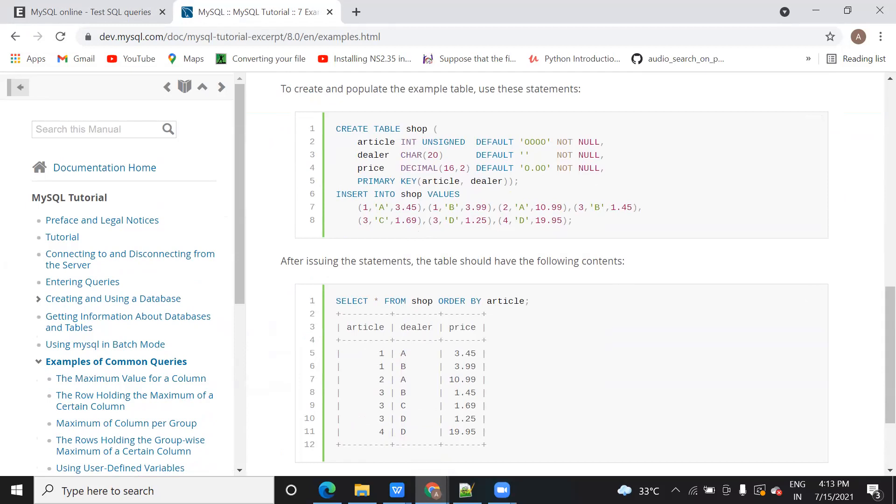
Search 'paint' from the Start menu and launch Paint with a blank canvas
key("super")
type("paint")
left_click(113, 115)
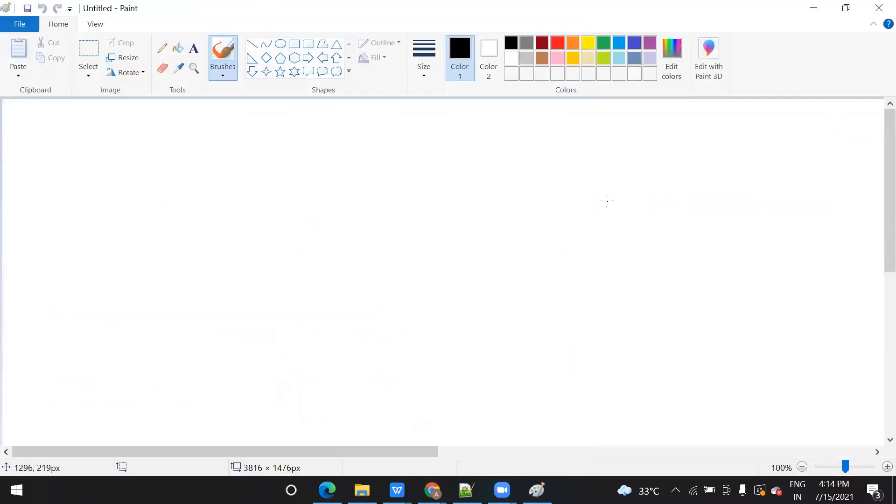
left_click(607, 201)
Draw a large text box and type 'What is Database?', 'What is DBMS?' and 'Different database software?' lines
left_click(193, 49)
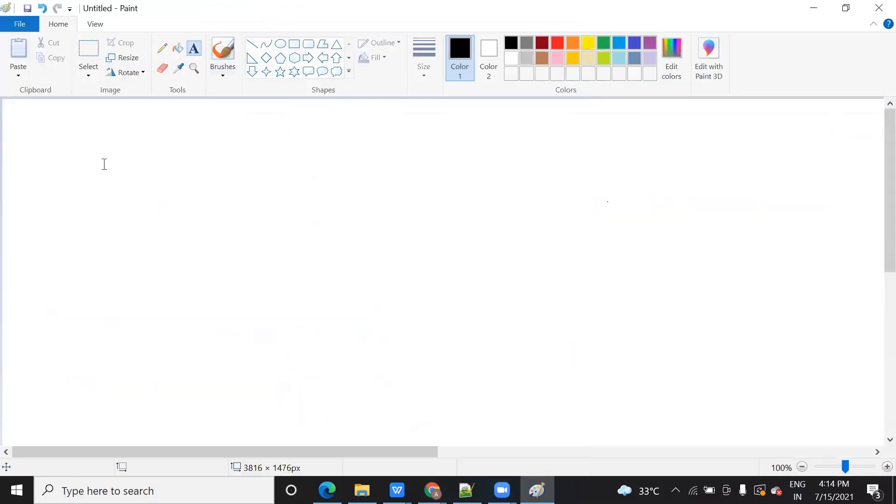
left_click_drag(14, 109, 631, 416)
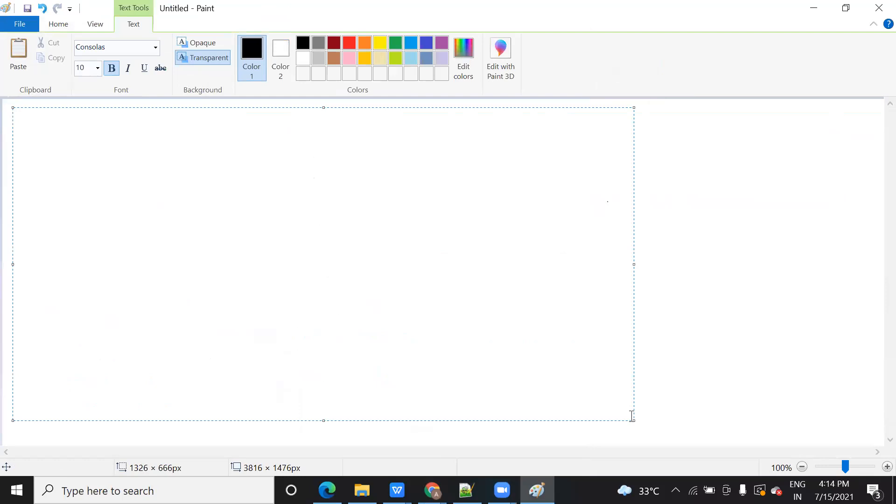
type("What is Database?")
key("Return")
type("What is DBM")
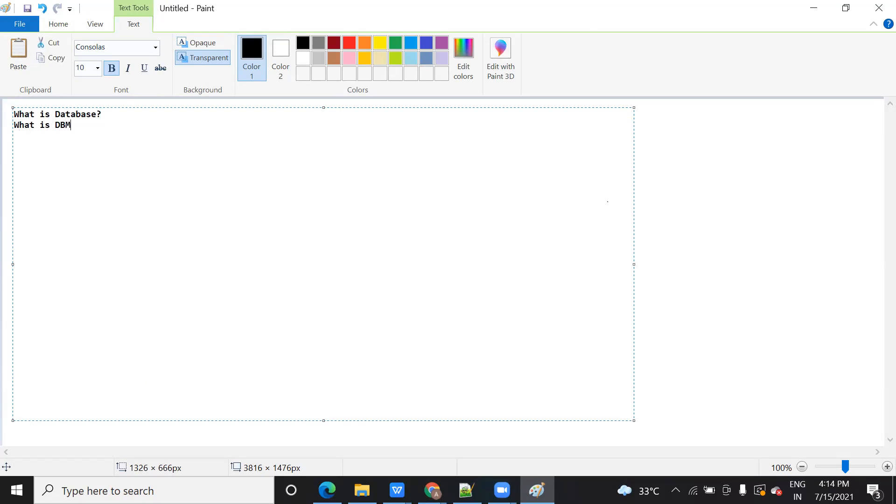
type("S? WHat")
key("BackSpace")
key("BackSpace")
key("BackSpace")
key("BackSpace")
type("G")
key("BackSpace")
key("BackSpace")
type("Dig")
key("BackSpace")
type("fferent databas")
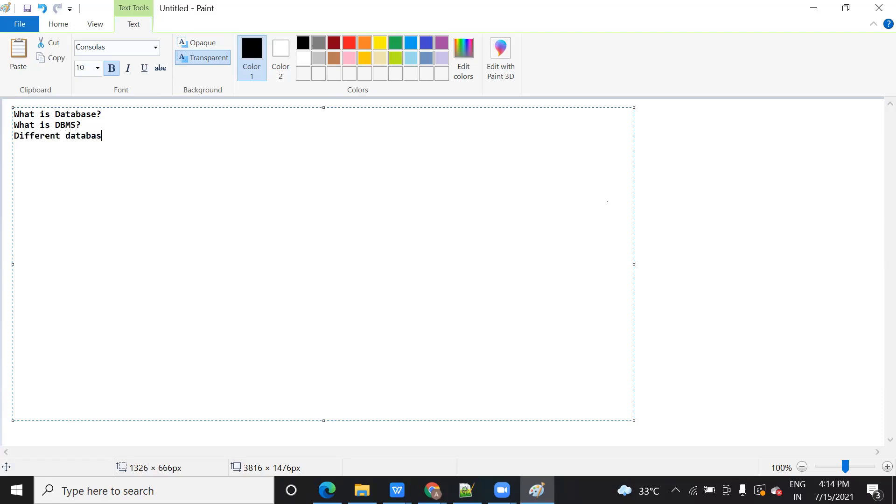
type("e software")
type("? ")
type("we have se")
type("en quri")
type("es")
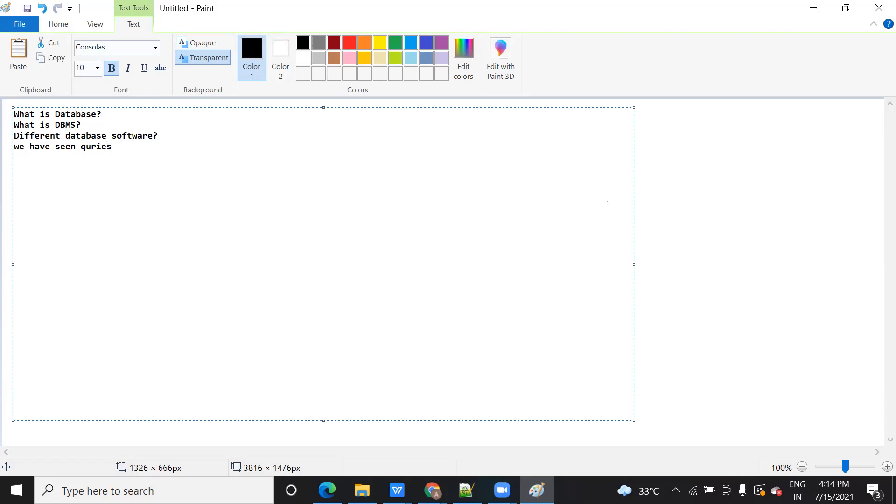
type(" based creating table")
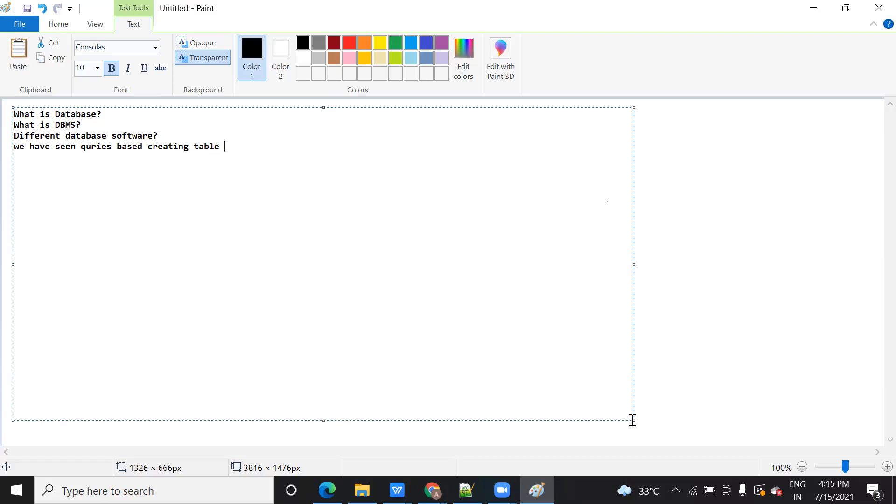
Fix 'quries', then add the aggregate function question and 'we ran queries in Oracle live'
left_click(92, 147)
type("e")
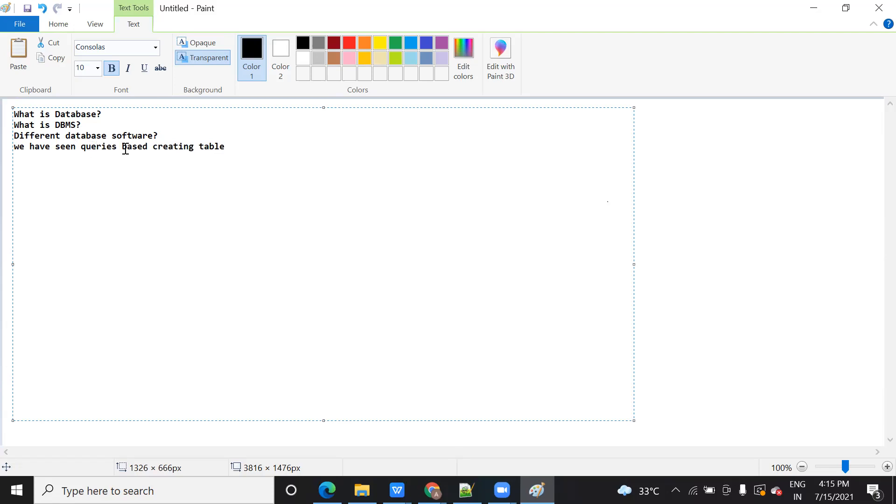
left_click(243, 146)
type(",inserting data, how ")
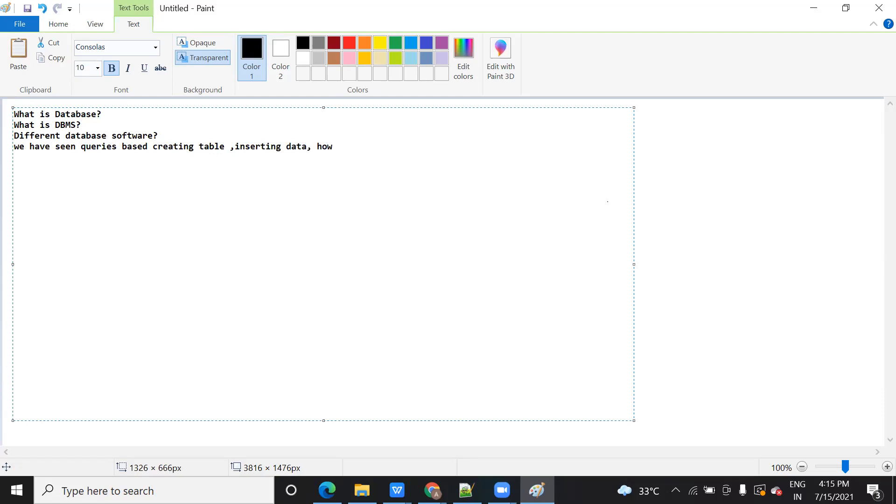
type("aggregate function")
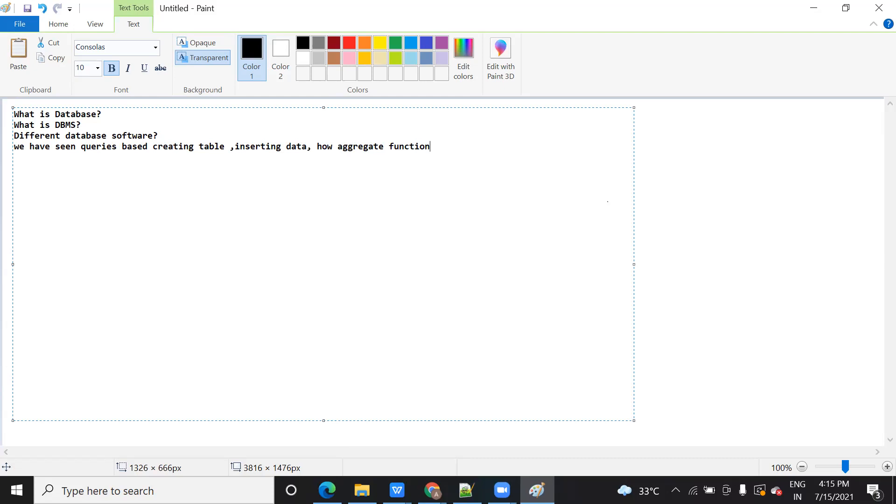
type("we can u")
type("se in")
key("BackSpace")
key("BackSpace")
key("BackSpace")
type("?")
key("Return")
key("Return")
type("we can")
key("BackSpace")
key("BackSpace")
key("BackSpace")
key("BackSpace")
type("ran quer")
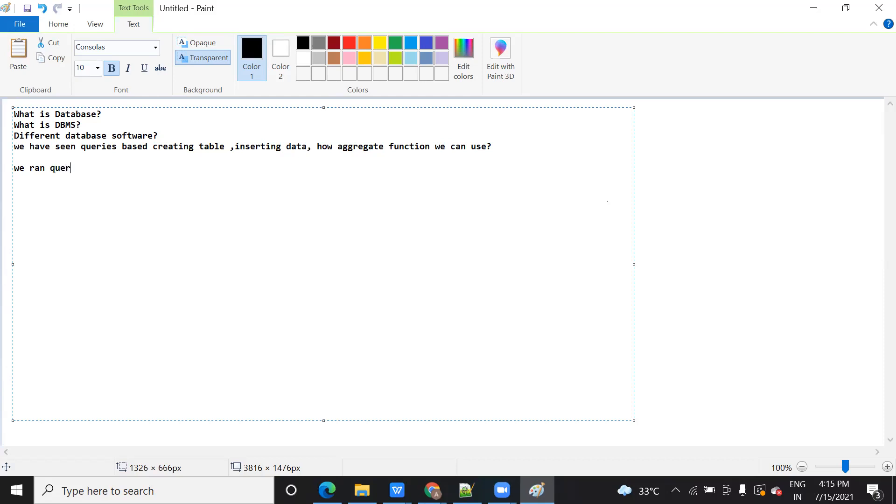
type("ies in Oracle 1")
type("ive")
Add the lines 'Internal concept' and 'frontend and backend connection', correcting typos
key("Return")
type("Ind")
key("BackSpace")
type("terma;")
key("BackSpace")
key("BackSpace")
key("BackSpace")
key("BackSpace")
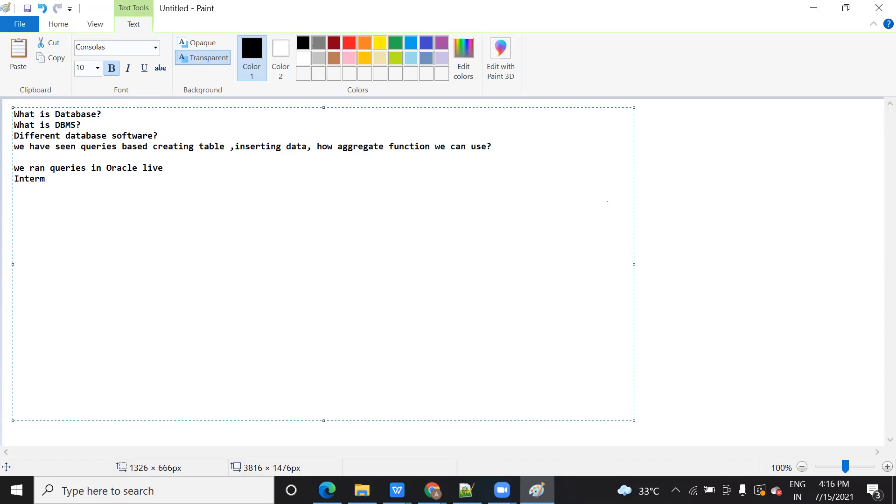
type("nal concept")
key("Return")
key("Return")
type("frontn")
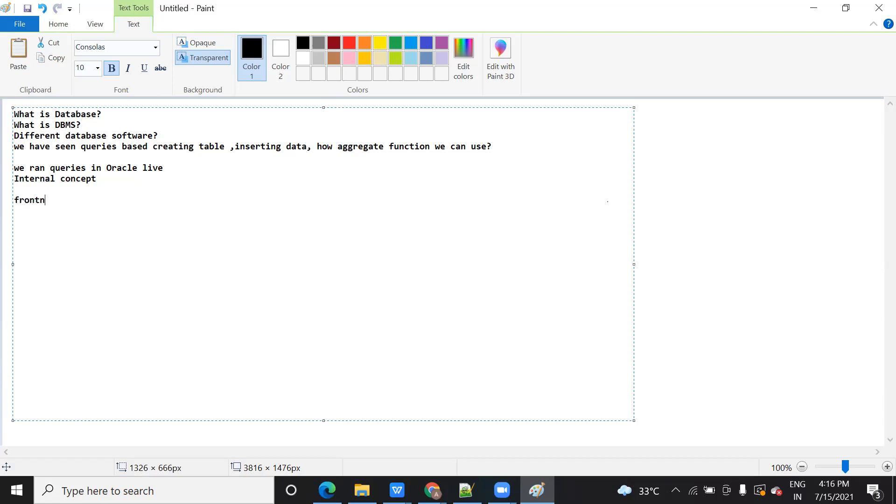
key("BackSpace")
type("edn")
key("BackSpace")
key("BackSpace")
key("BackSpace")
type("nd and backend connectin")
key("BackSpace")
type("on")
Add the line 'Mysql Database installation we will do'
key("Return")
key("Return")
type("Mysql install")
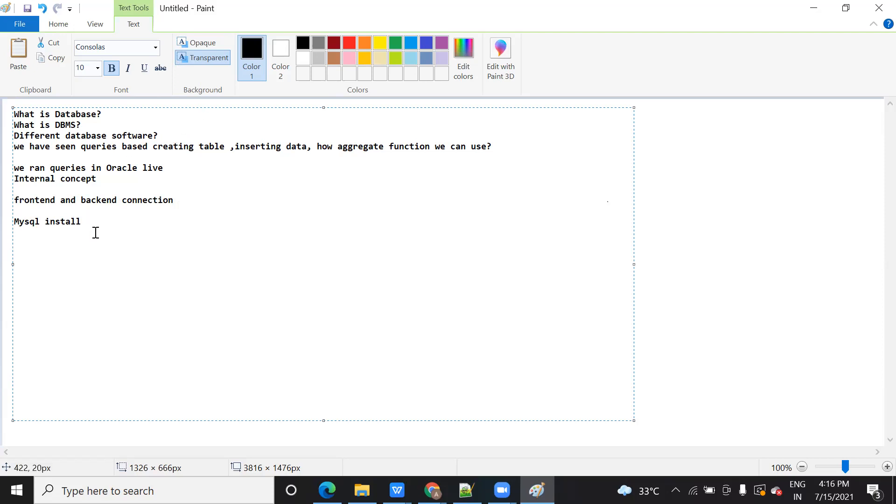
left_click(47, 224)
type("Dta")
key("BackSpace")
key("BackSpace")
type("atabse")
key("BackSpace")
key("BackSpace")
type("ase")
left_click(134, 222)
type("ation")
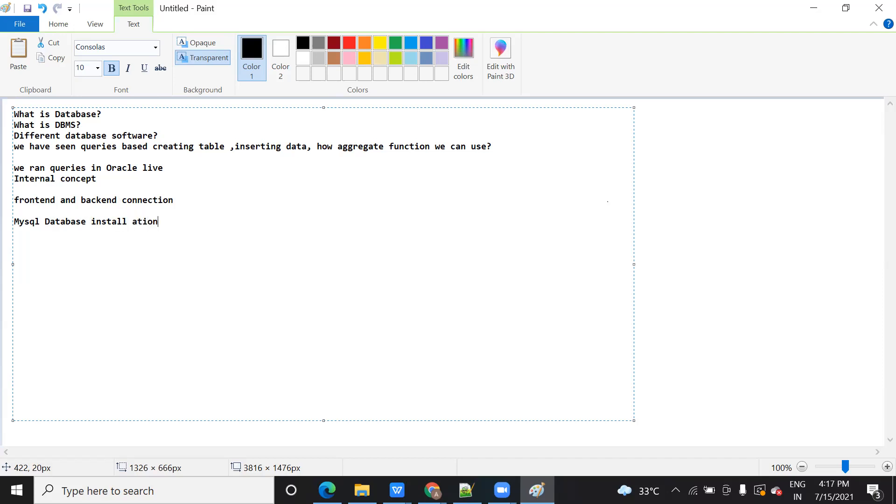
key("BackSpace")
key("BackSpace")
key("BackSpace")
key("BackSpace")
key("BackSpace")
key("BackSpace")
key("BackSpace")
type("lation we will do")
Add a final line reading 'Mysql queries'
key("Return")
type("Mysql")
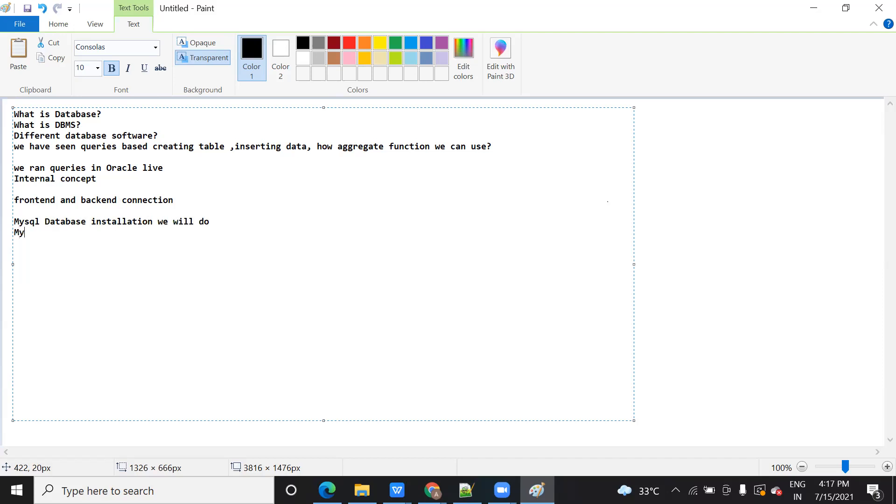
type("ueries")
key("BackSpace")
key("BackSpace")
key("BackSpace")
type("ies")
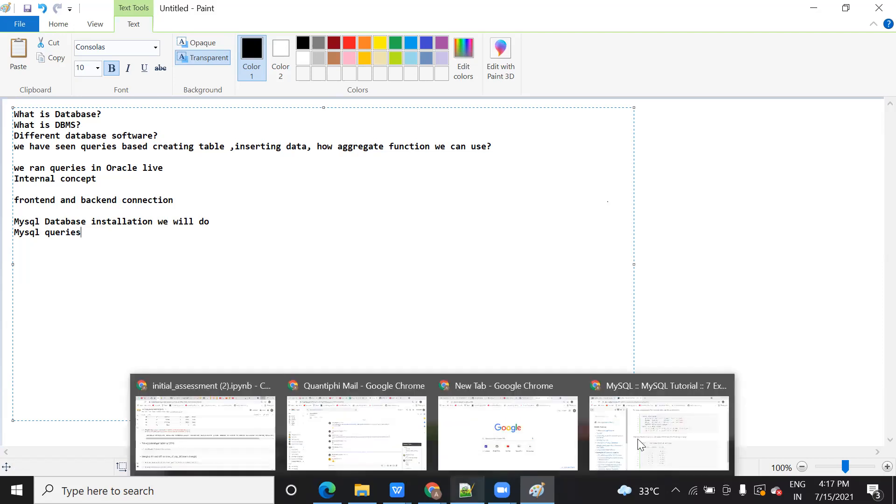
mouse_move(467, 490)
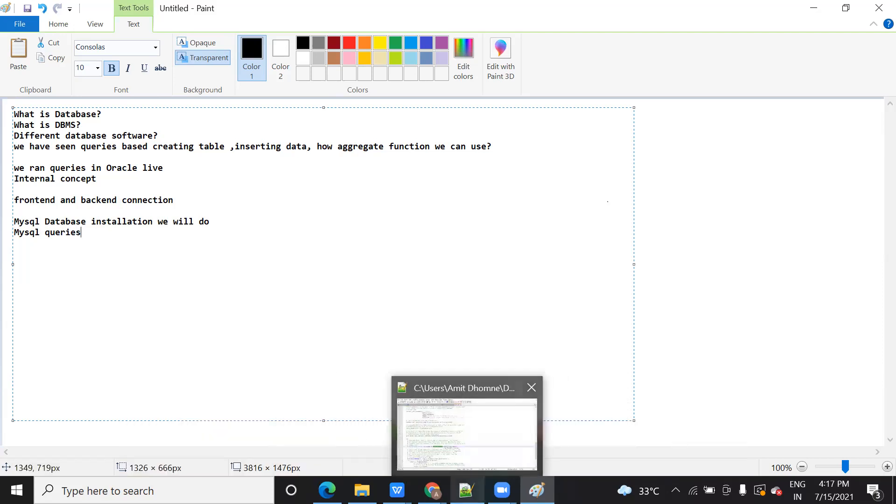
Switch to Chrome, check the MySQL Tutorial examples page, and return to the MySQL online editor
left_click(433, 490)
left_click(123, 7)
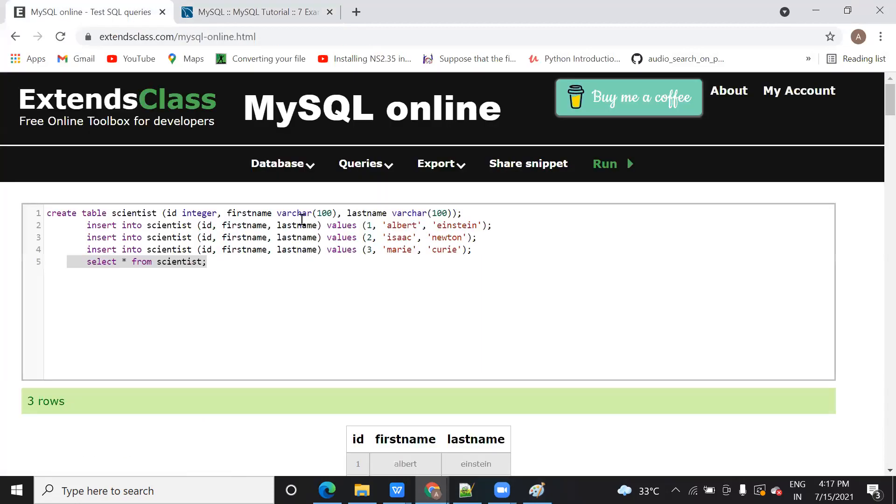
left_click(248, 308)
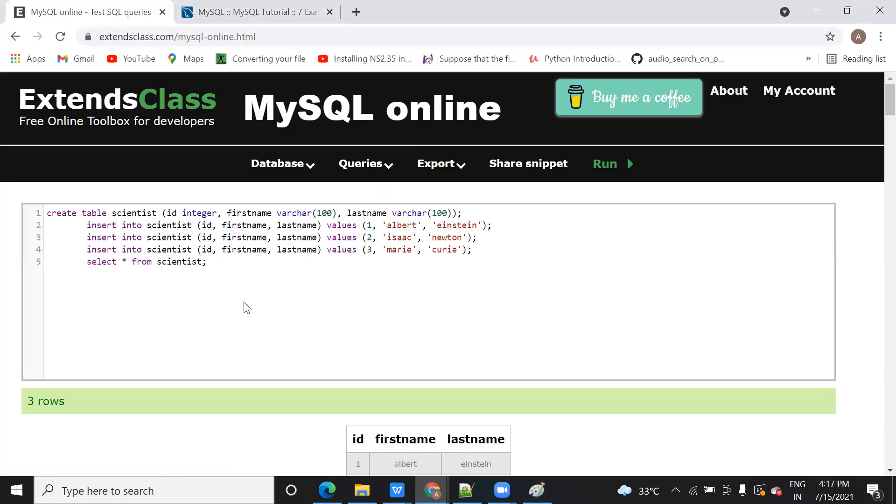
left_click(255, 11)
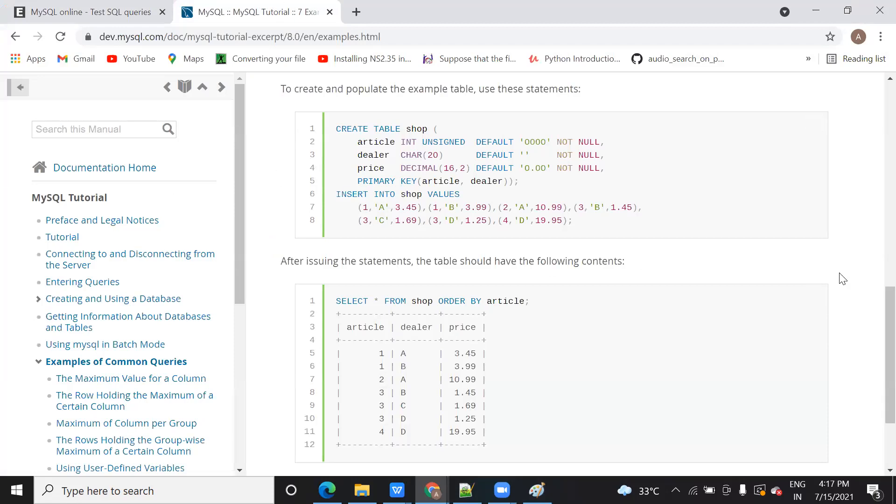
left_click_drag(874, 373, 872, 330)
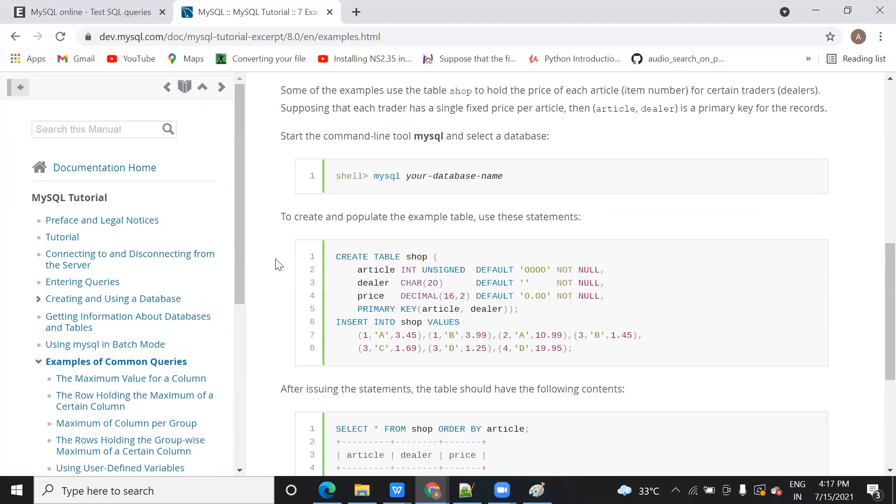
left_click(91, 12)
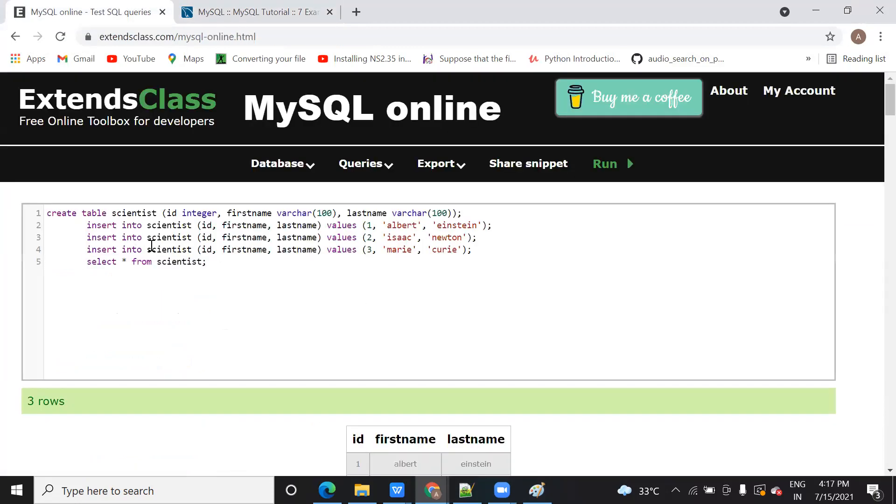
Move 'select * from scientist;' onto its own unindented line below the insert statements
left_click(89, 261)
key("Return")
key("BackSpace")
key("BackSpace")
key("BackSpace")
key("BackSpace")
key("BackSpace")
key("BackSpace")
key("BackSpace")
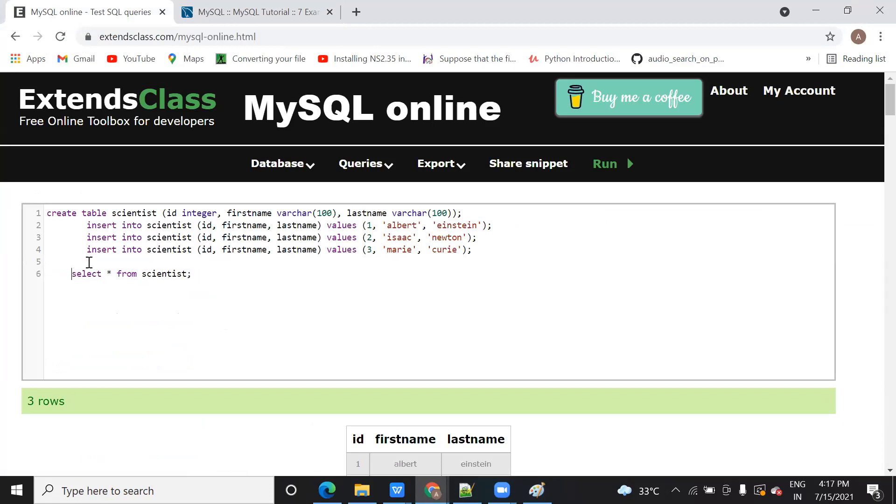
key("BackSpace")
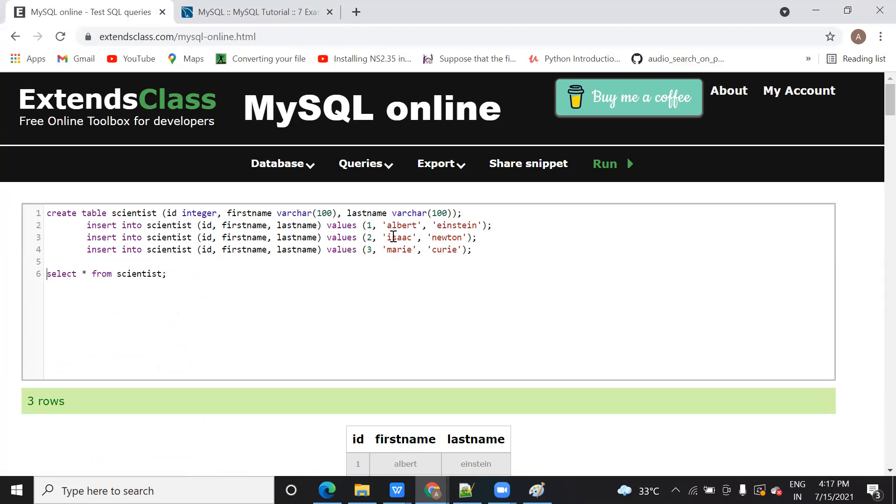
left_click_drag(508, 260, 4, 218)
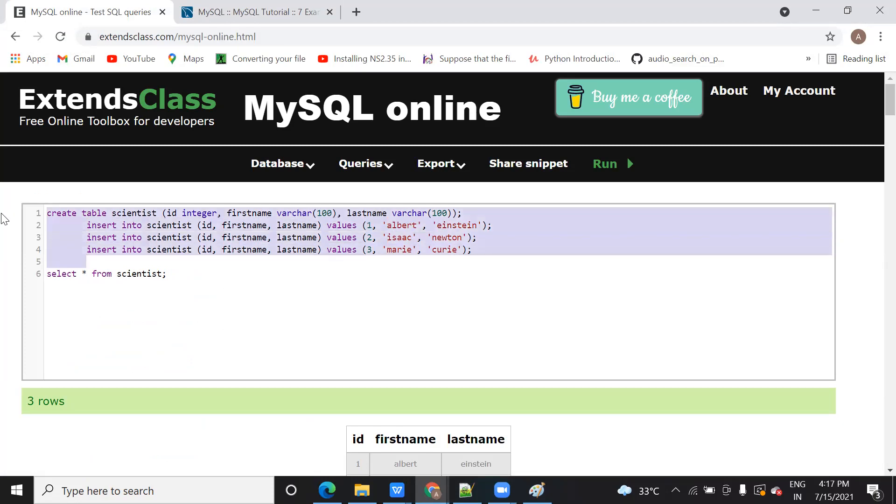
left_click(171, 275)
left_click_drag(171, 274, 19, 215)
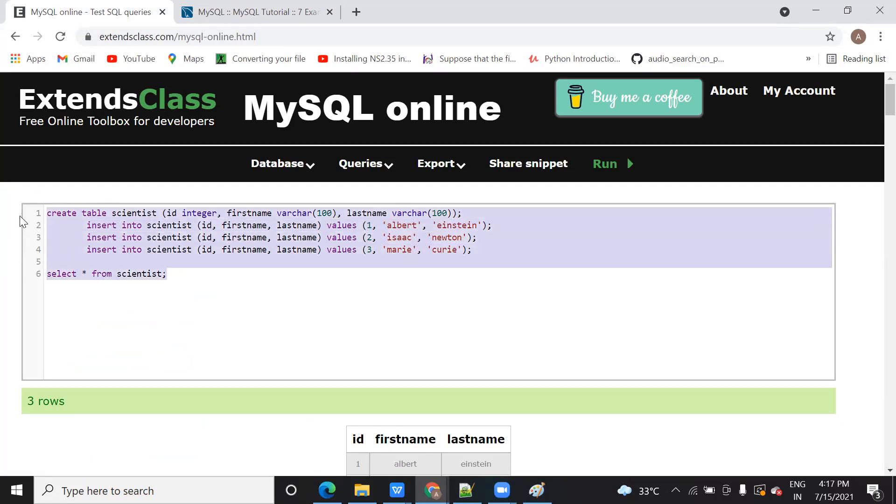
left_click(152, 274)
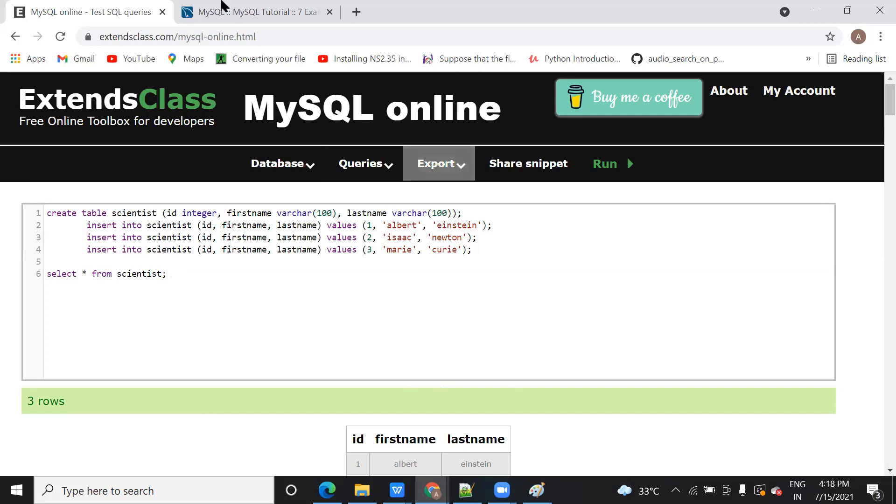
left_click(224, 10)
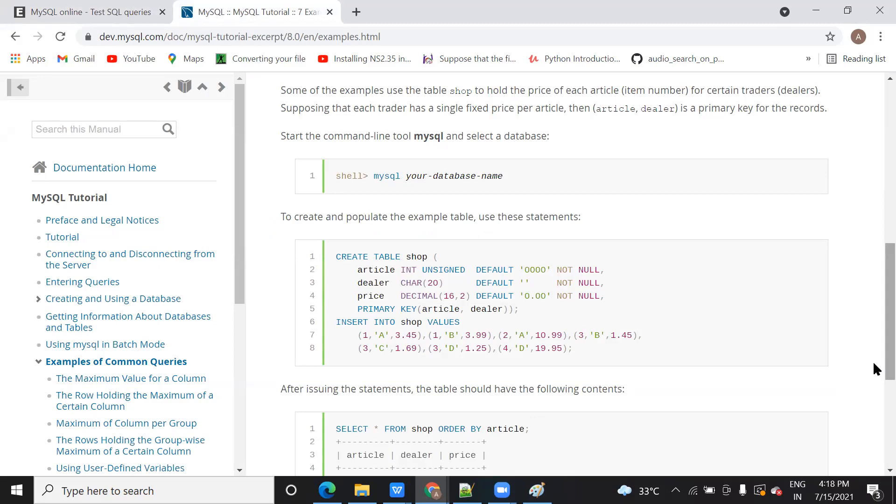
scroll(872, 361, "down", 3)
scroll(873, 252, "up", 10)
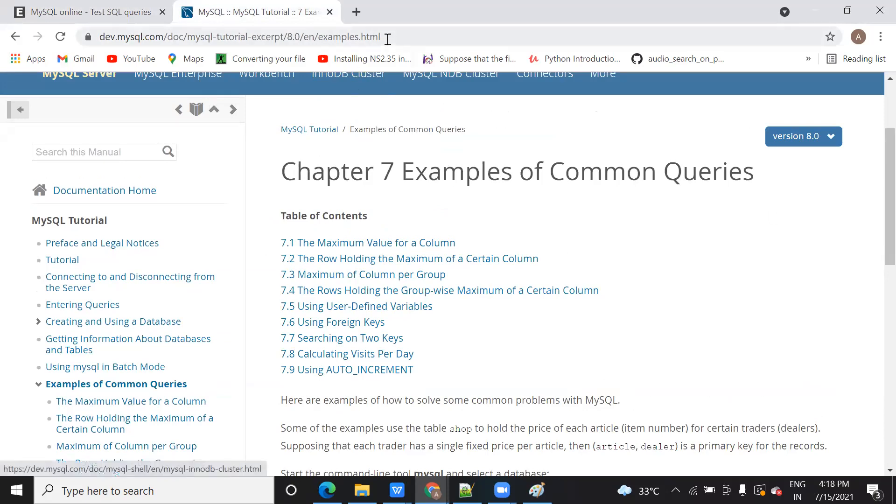
left_click_drag(401, 37, 89, 42)
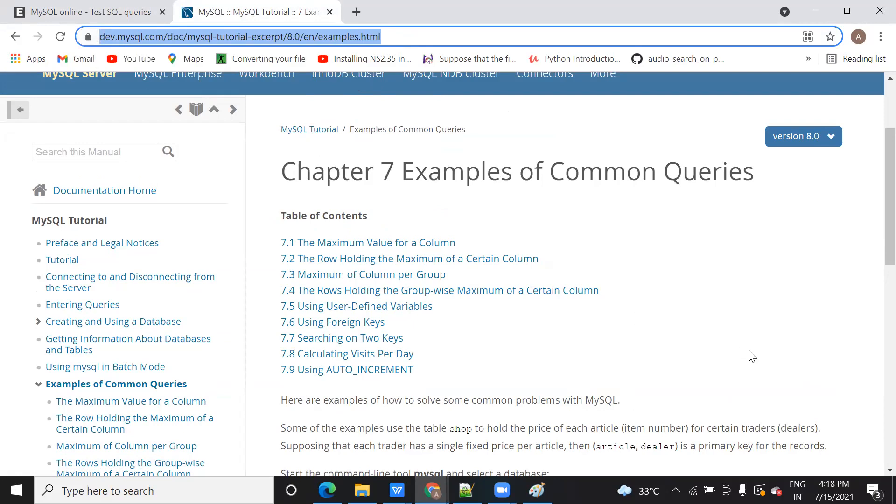
left_click(874, 434)
scroll(873, 433, "down", 7)
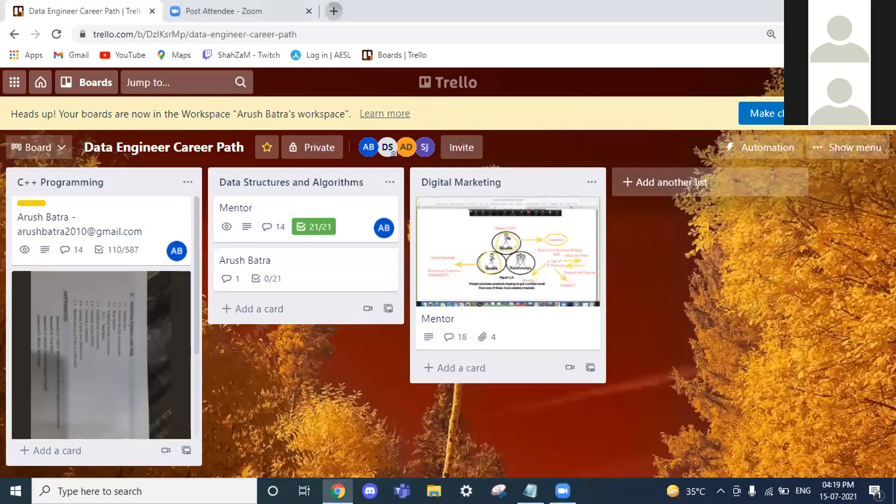
Open a new blank tab in the shared Chrome window
left_click(333, 10)
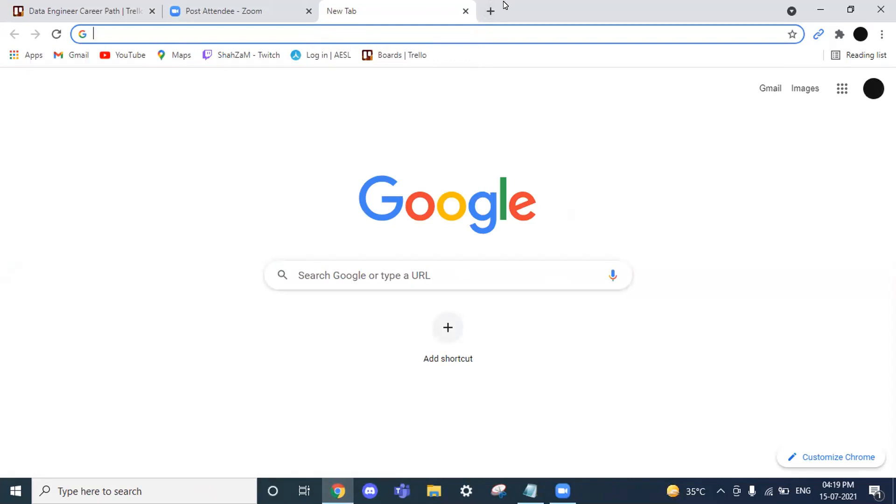
Open the SQLShack article on installing MySQL 8.0.19 on Windows 10 in a new tab
left_click(477, 35)
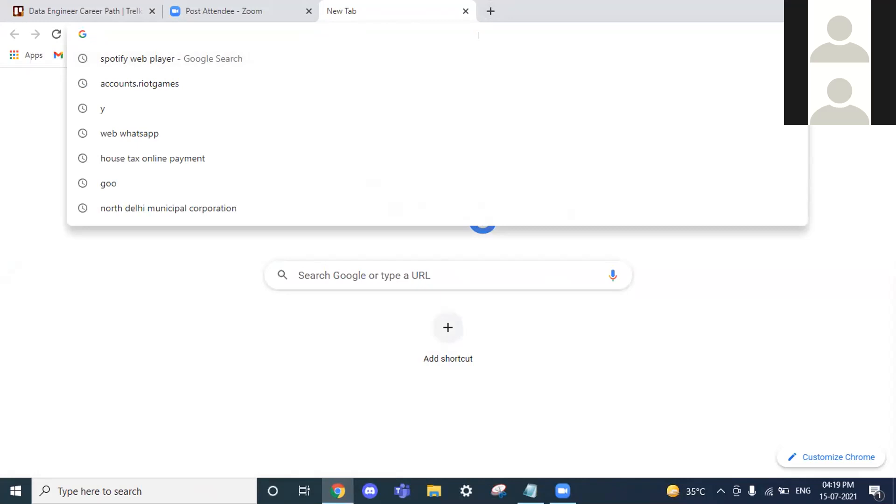
left_click(185, 404)
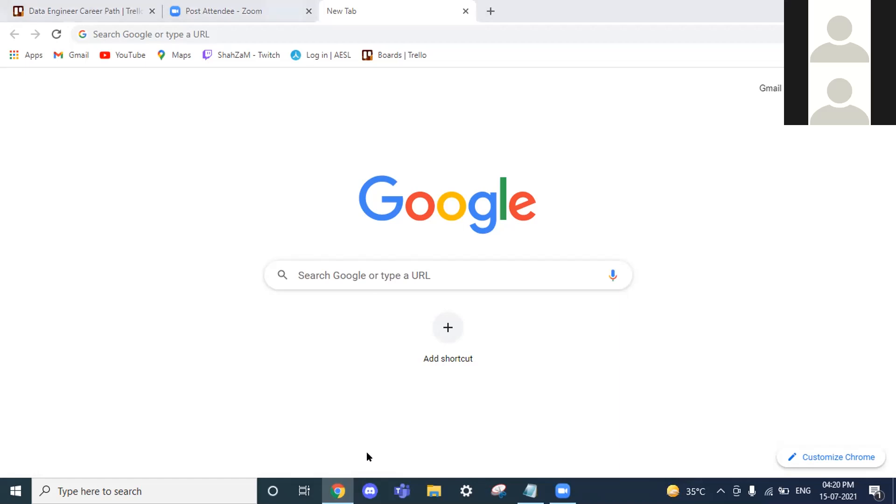
left_click(561, 127)
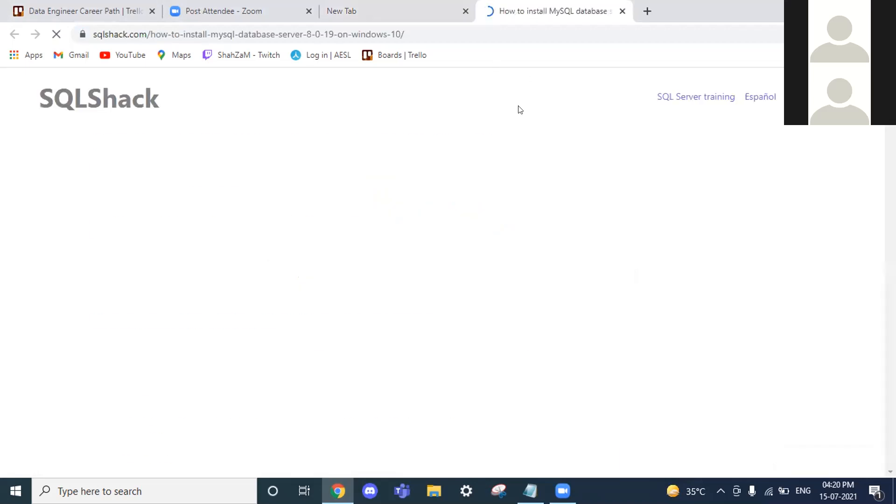
Scroll to and briefly highlight the 'Download and install MySQL database server' heading
scroll(370, 187, "down", 4)
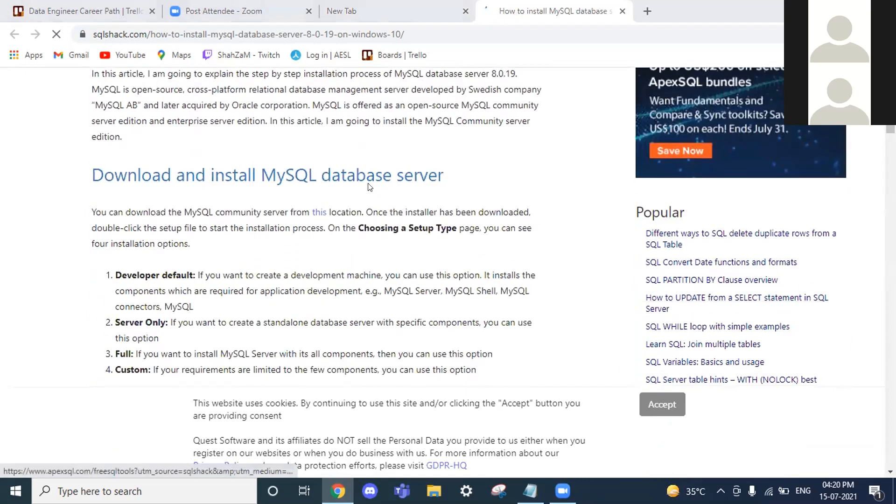
scroll(420, 193, "down", 2)
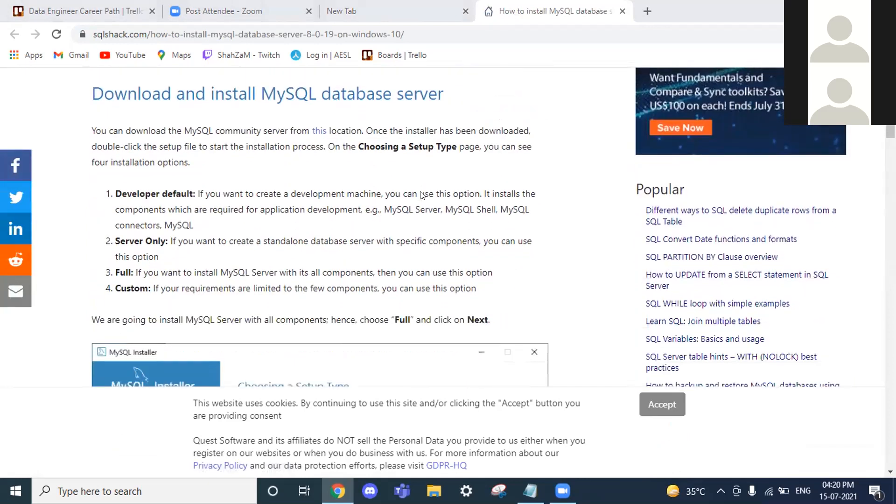
scroll(421, 194, "down", 5)
scroll(425, 156, "up", 3)
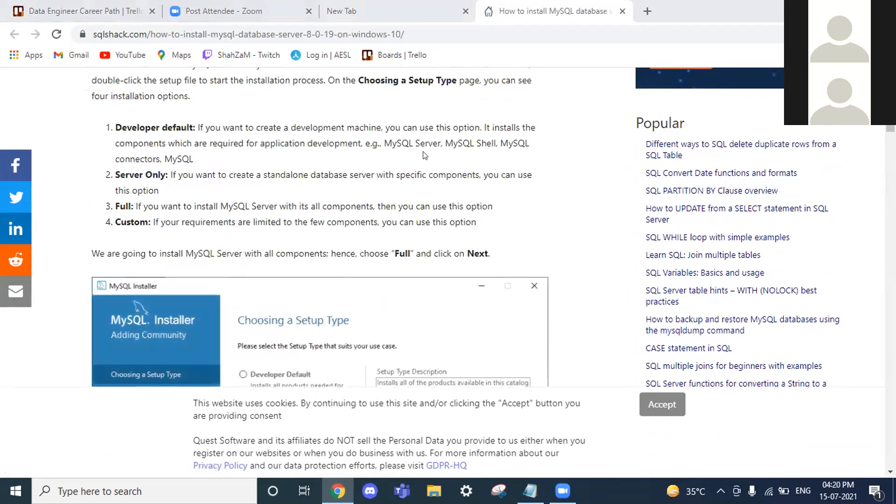
scroll(425, 156, "up", 9)
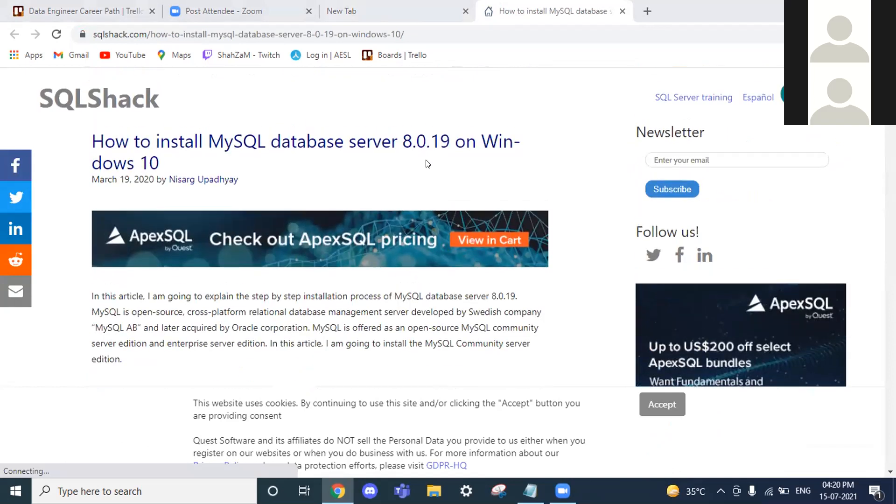
scroll(426, 160, "down", 2)
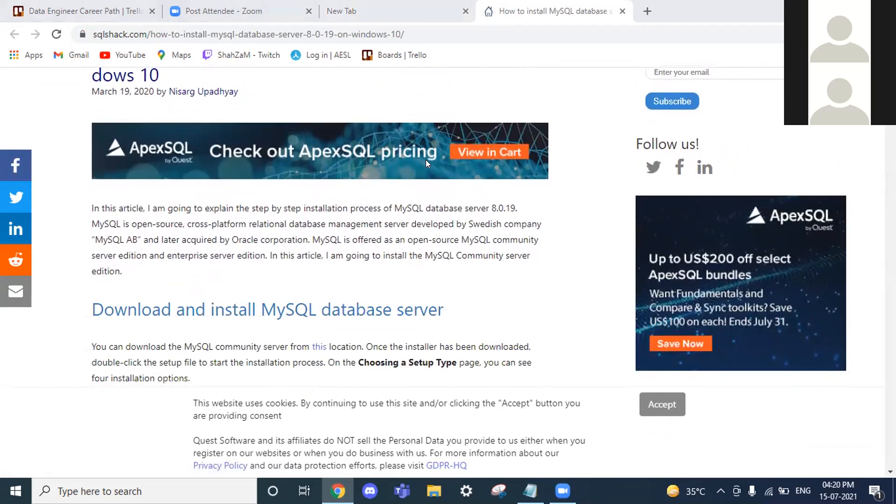
scroll(426, 159, "down", 1)
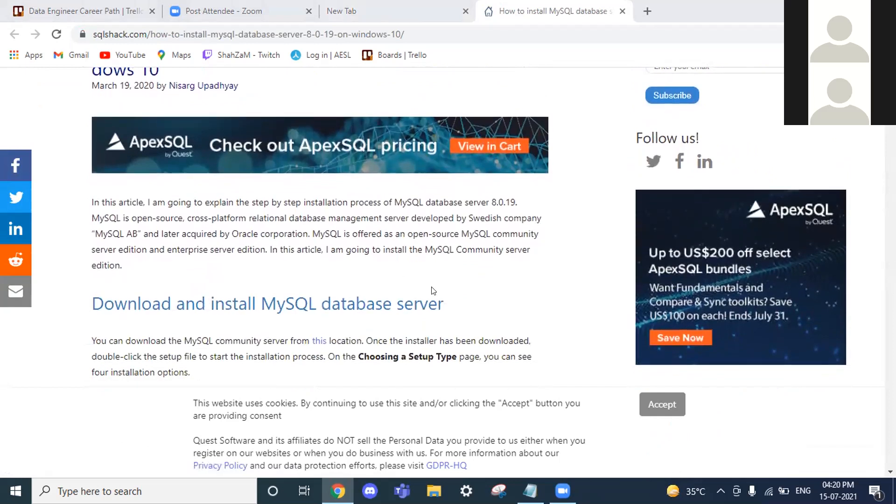
double_click(377, 302)
left_click(377, 302)
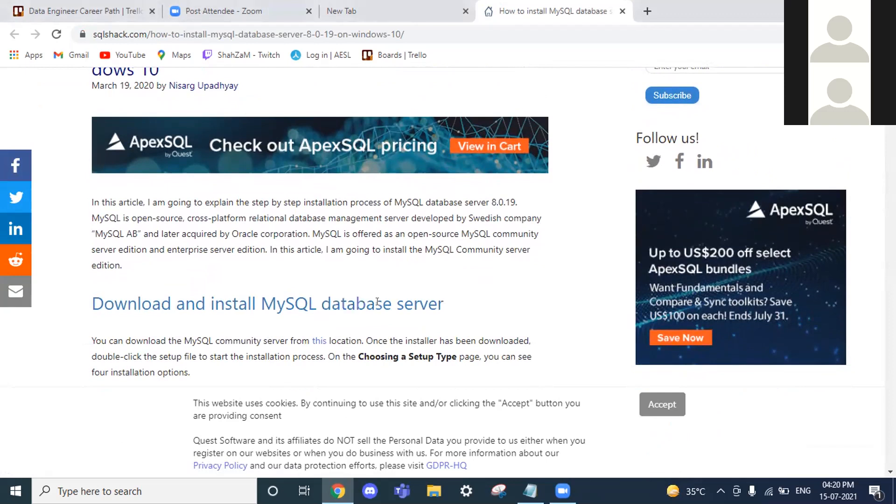
scroll(377, 302, "up", 1)
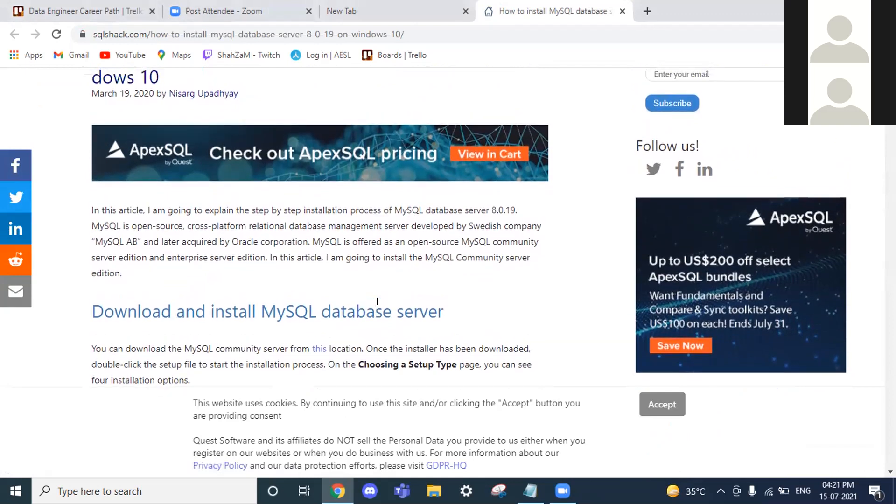
scroll(412, 289, "up", 1)
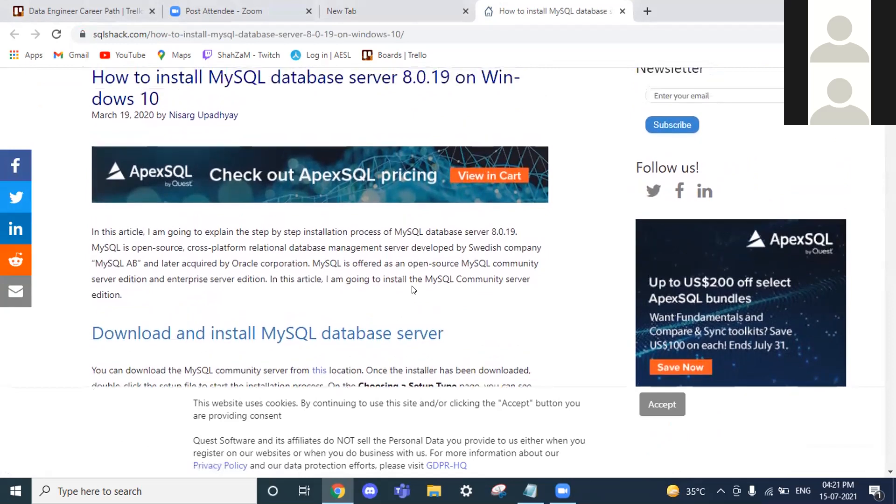
scroll(412, 289, "down", 1)
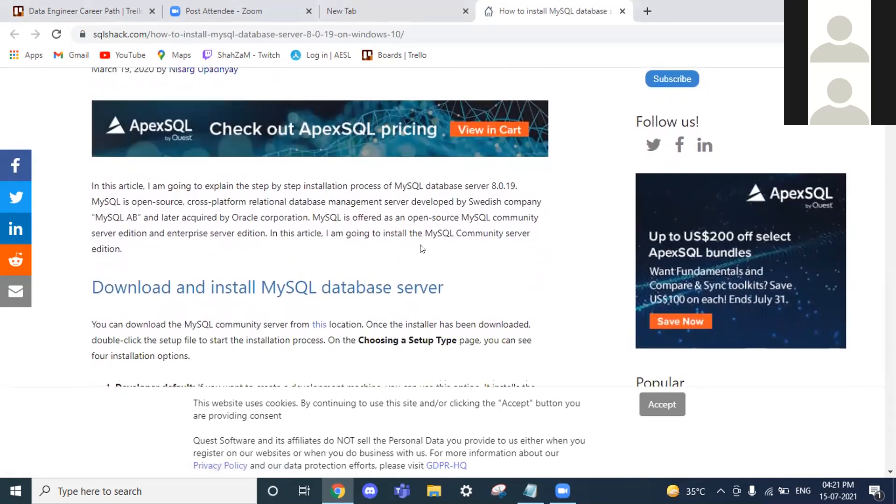
triple_click(366, 289)
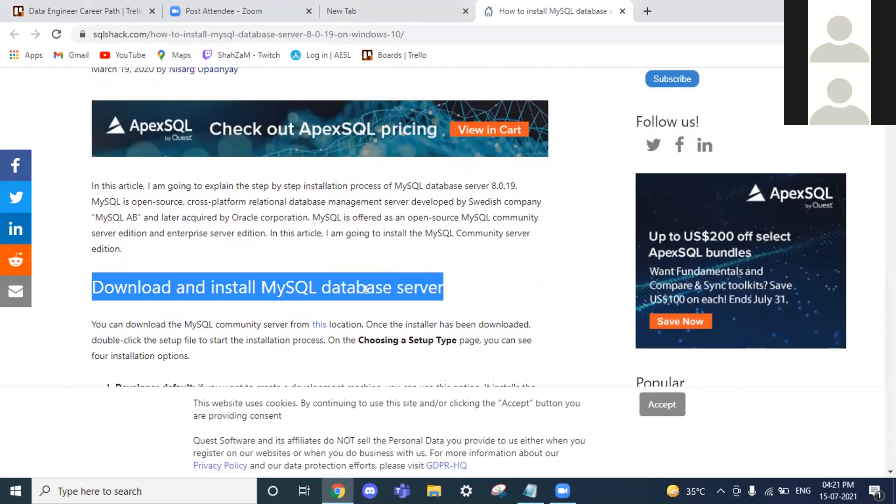
scroll(366, 289, "down", 1)
left_click(373, 282)
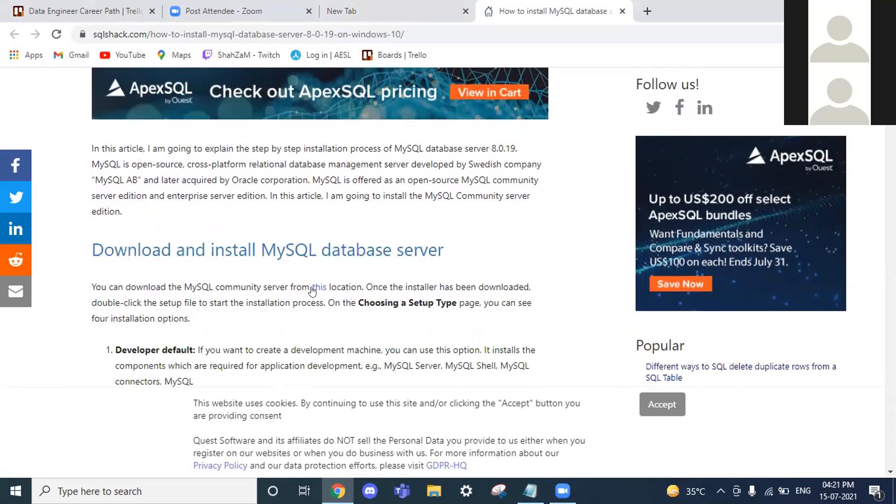
Open the 'this' link in a new tab and save mysql-installer-community-8.0.19.0 to Downloads
right_click(313, 290)
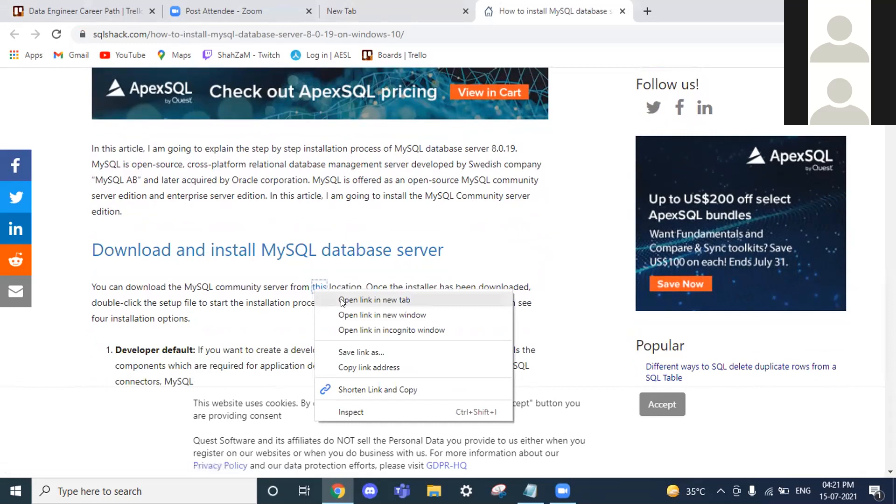
left_click(359, 300)
left_click(666, 4)
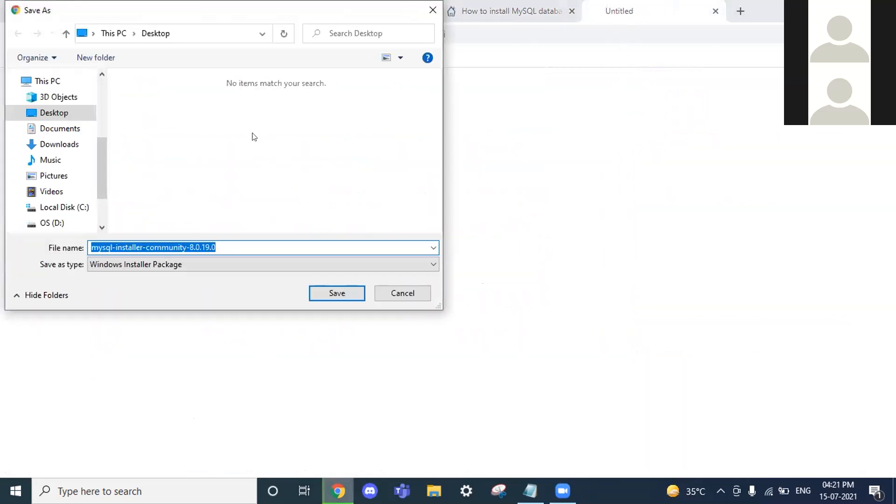
left_click(66, 144)
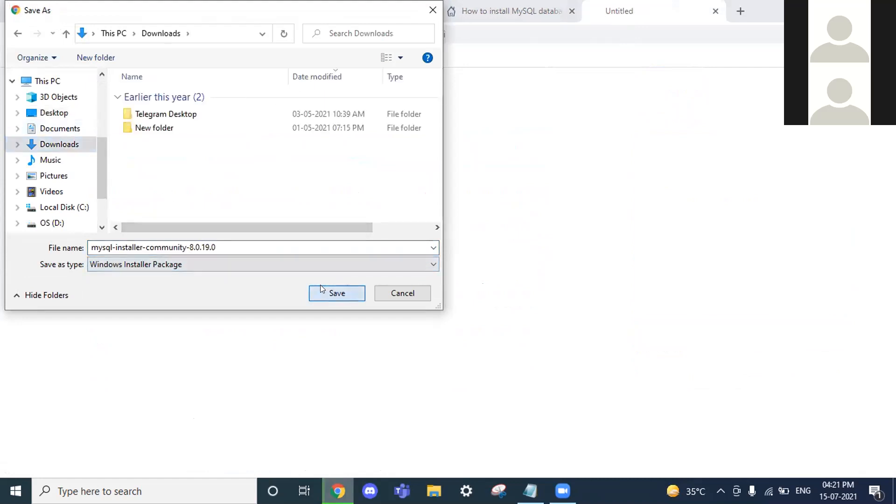
left_click(320, 287)
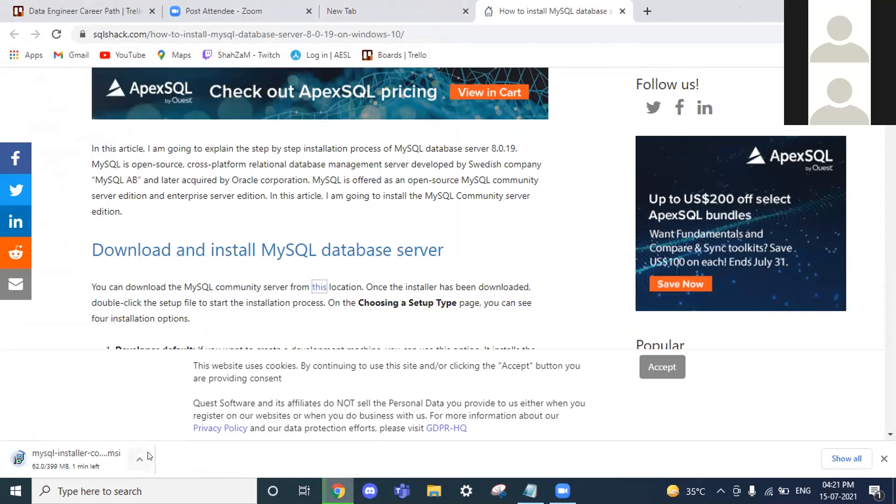
Dismiss the cookie notice and scroll past the Full setup type screenshot to Check Requirements
left_click(672, 374)
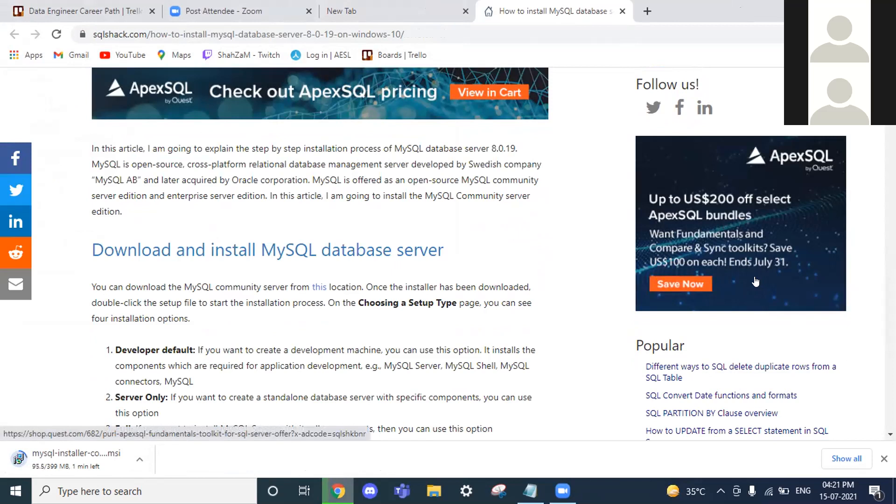
scroll(704, 348, "down", 2)
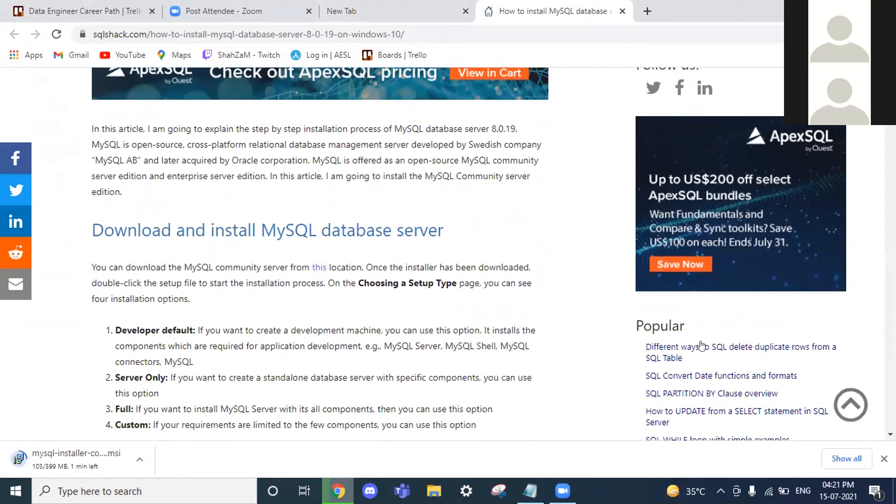
scroll(701, 345, "down", 1)
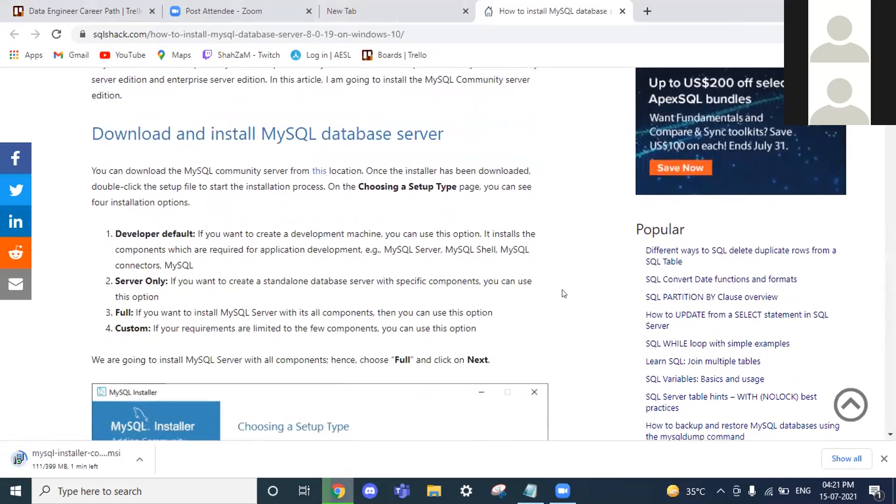
scroll(563, 293, "down", 2)
scroll(564, 293, "down", 2)
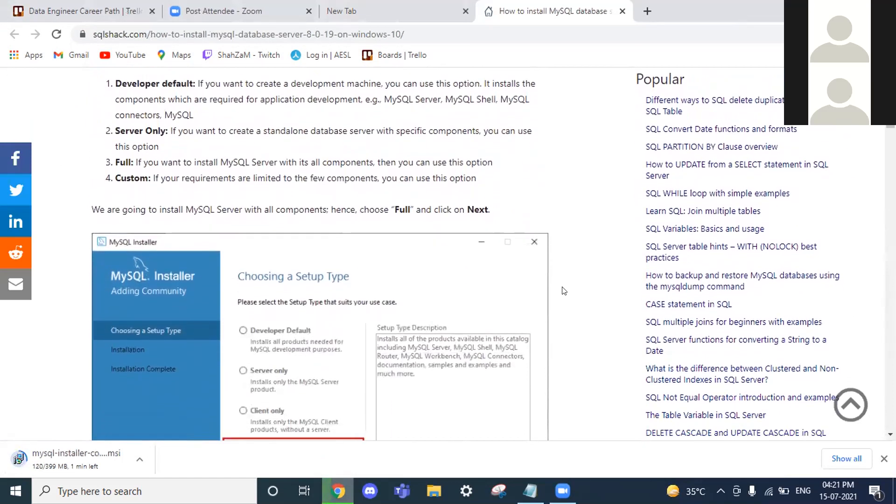
scroll(564, 290, "down", 2)
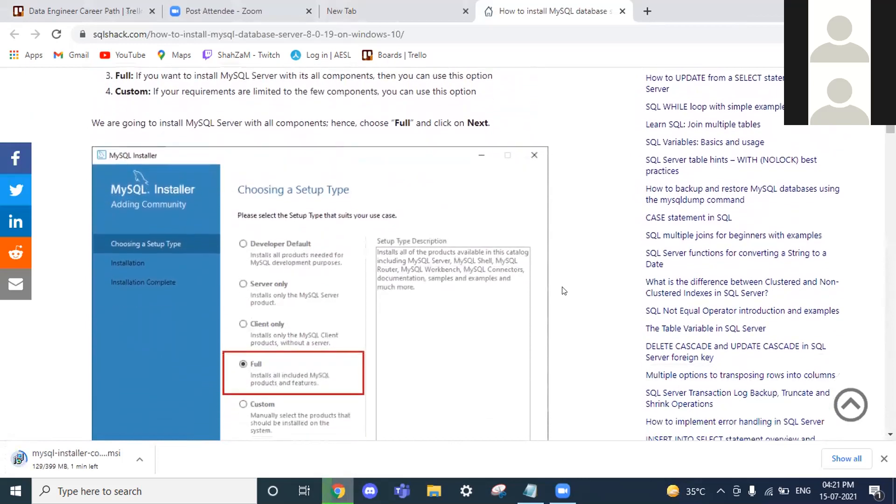
scroll(563, 290, "down", 2)
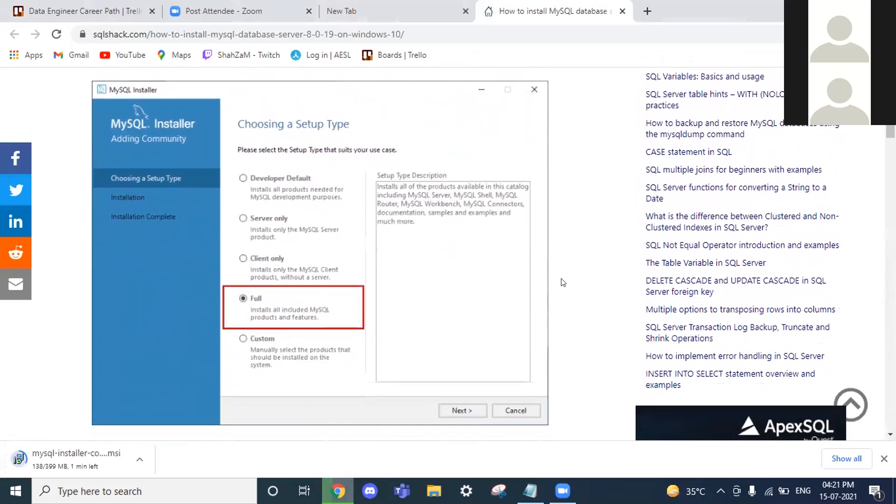
scroll(563, 282, "down", 1)
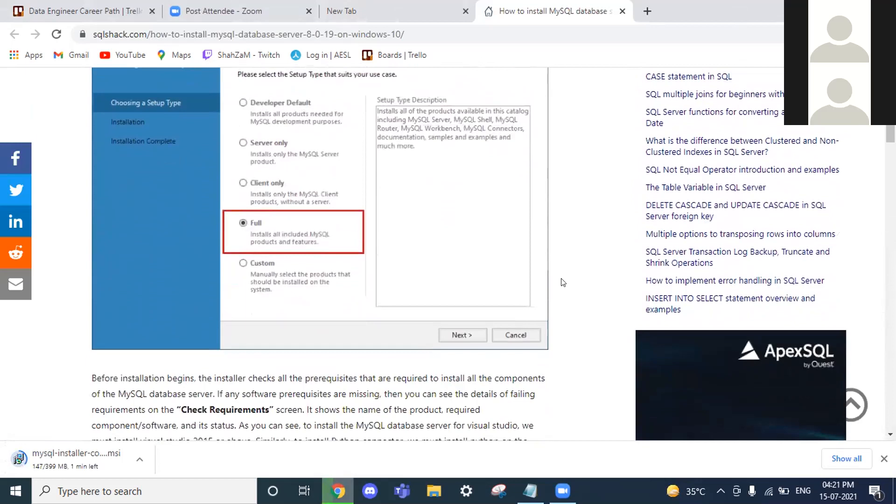
scroll(563, 282, "down", 1)
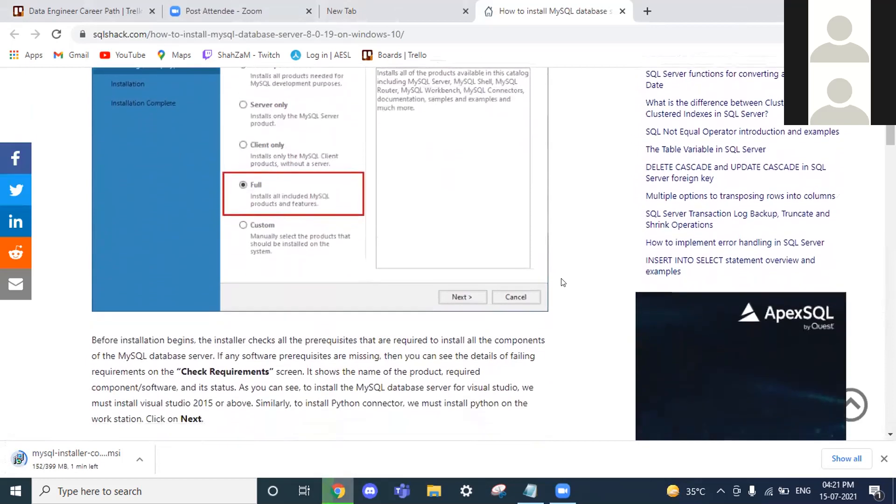
scroll(563, 282, "down", 2)
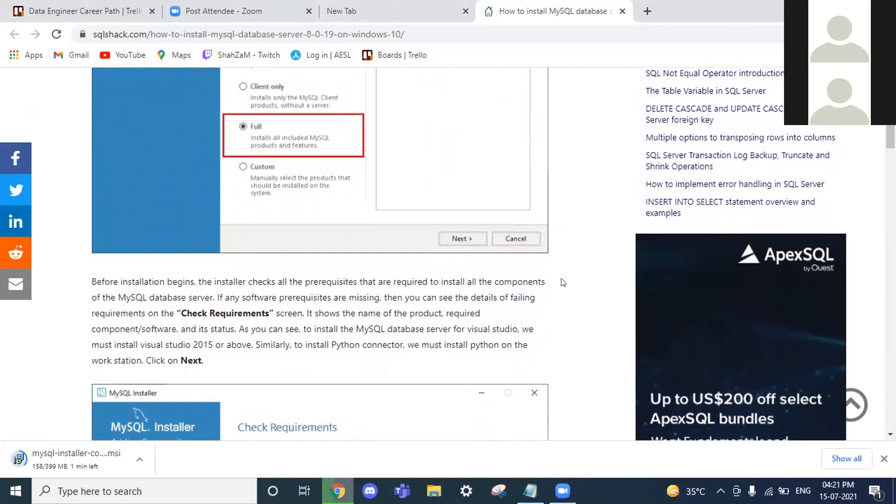
scroll(563, 283, "down", 1)
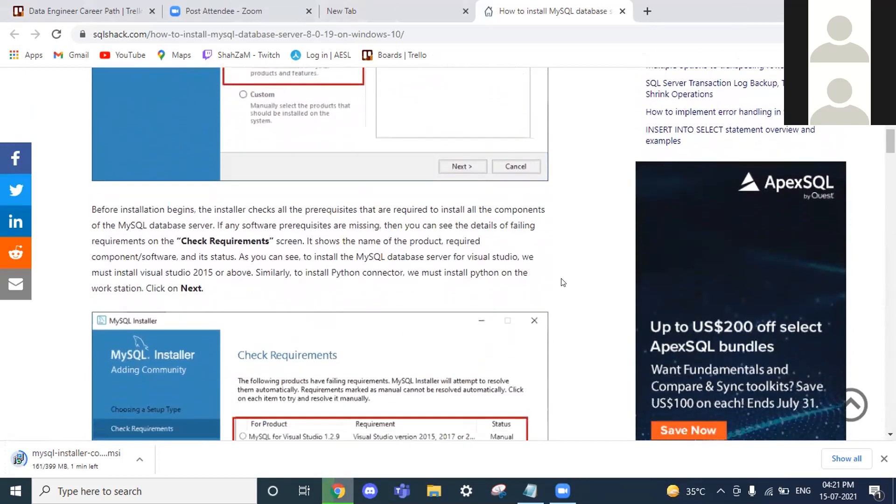
scroll(563, 282, "down", 1)
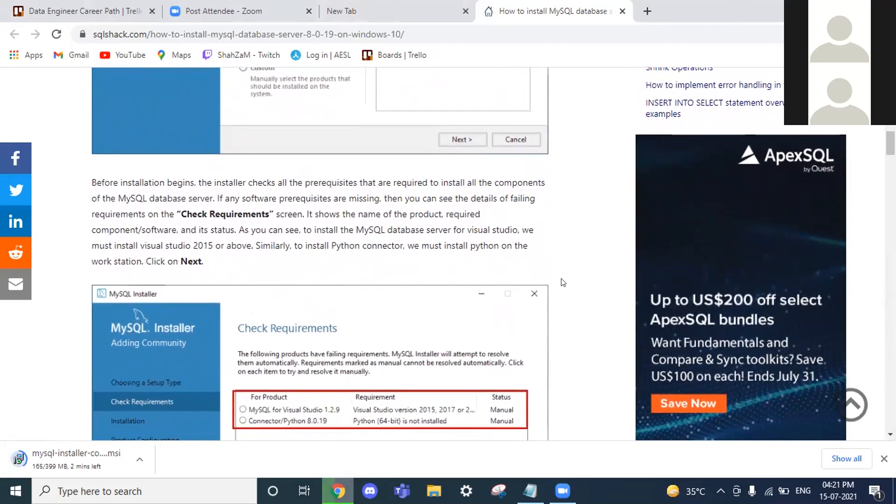
scroll(564, 283, "down", 1)
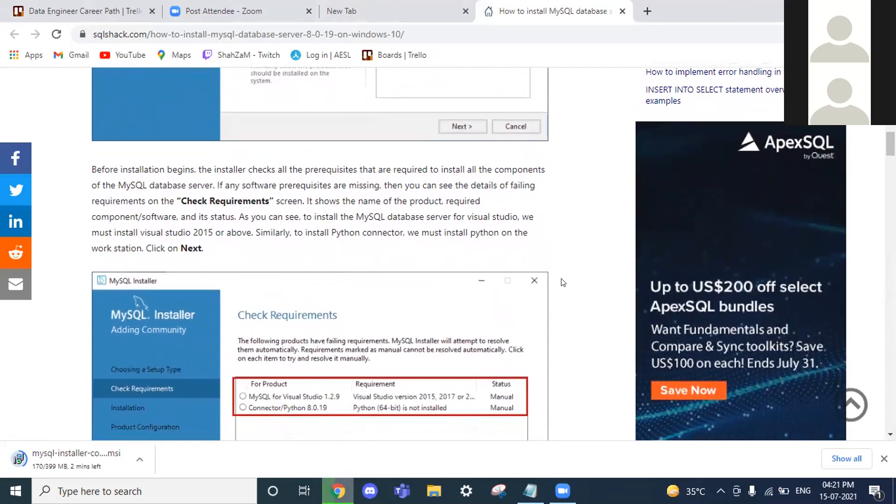
scroll(564, 282, "down", 1)
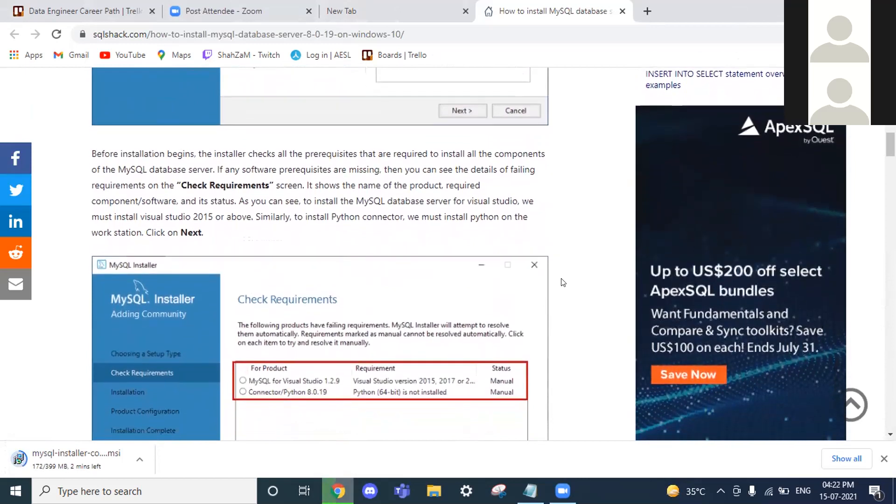
scroll(563, 282, "down", 1)
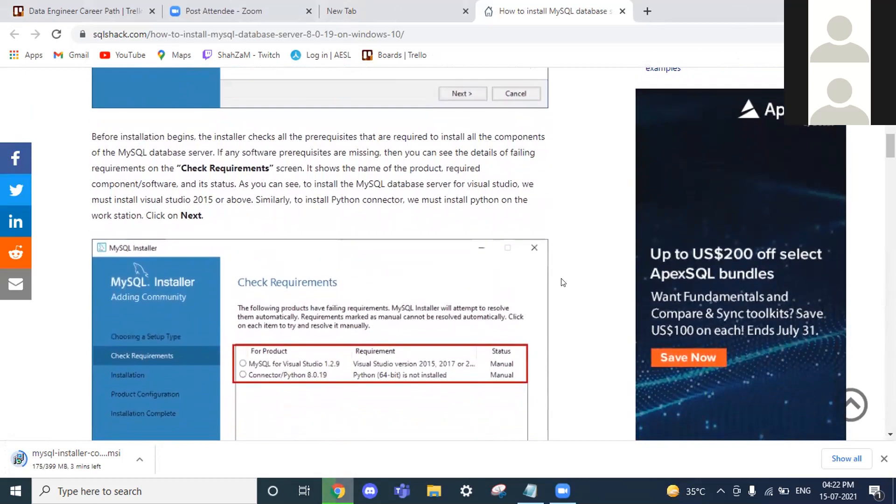
scroll(564, 282, "down", 1)
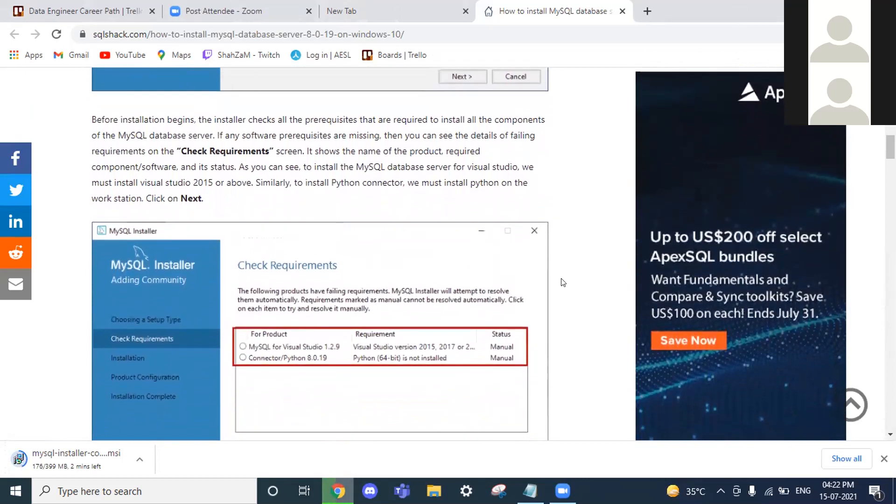
scroll(563, 282, "down", 3)
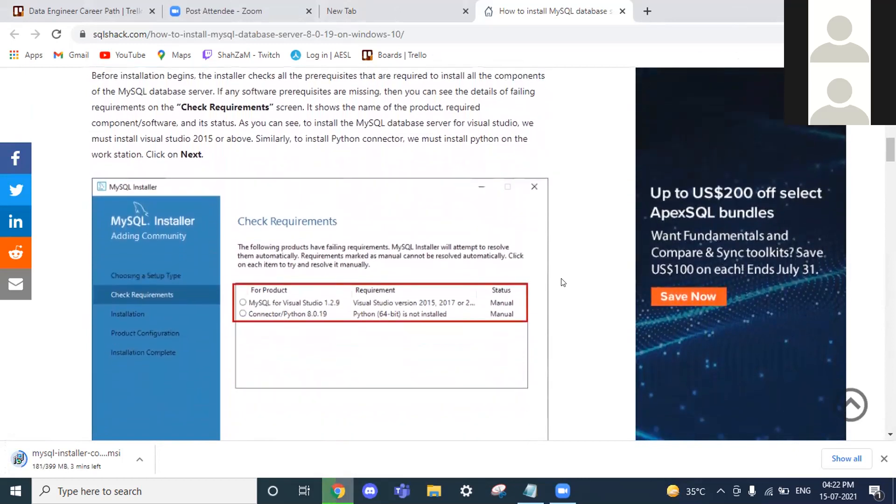
scroll(563, 283, "down", 1)
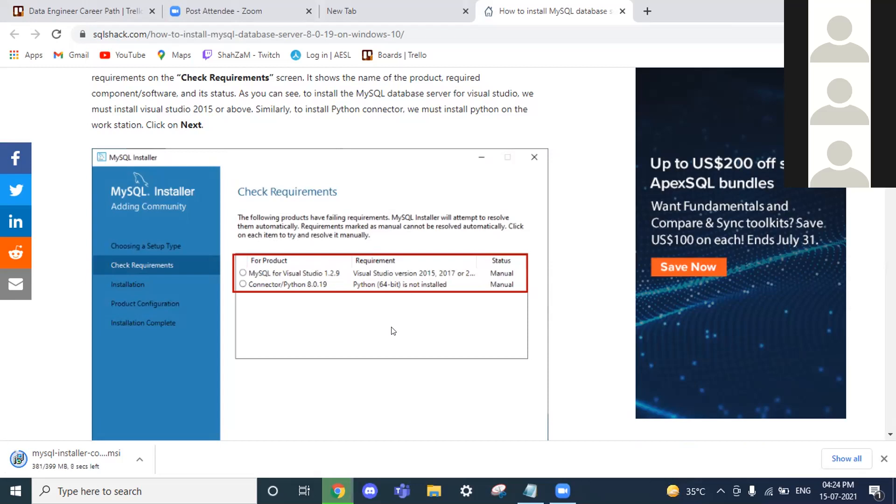
Scroll back up to the article title, then down to the download section heading
scroll(394, 330, "up", 15)
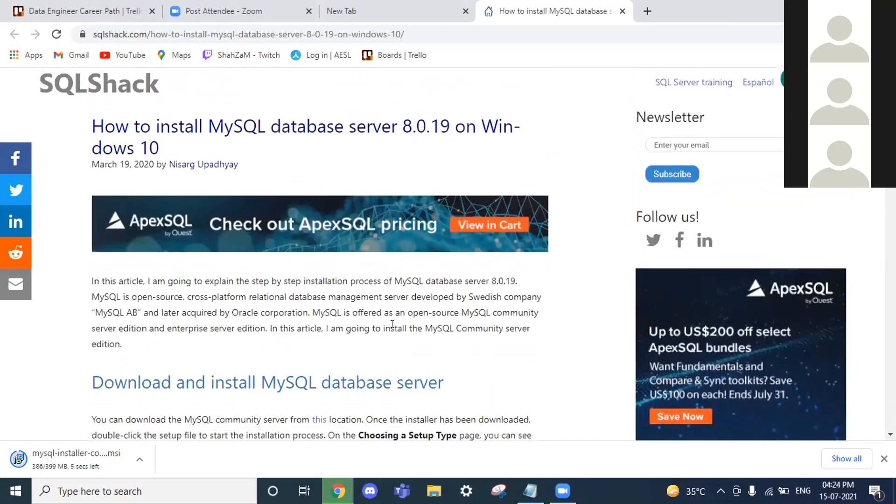
scroll(392, 280, "up", 1)
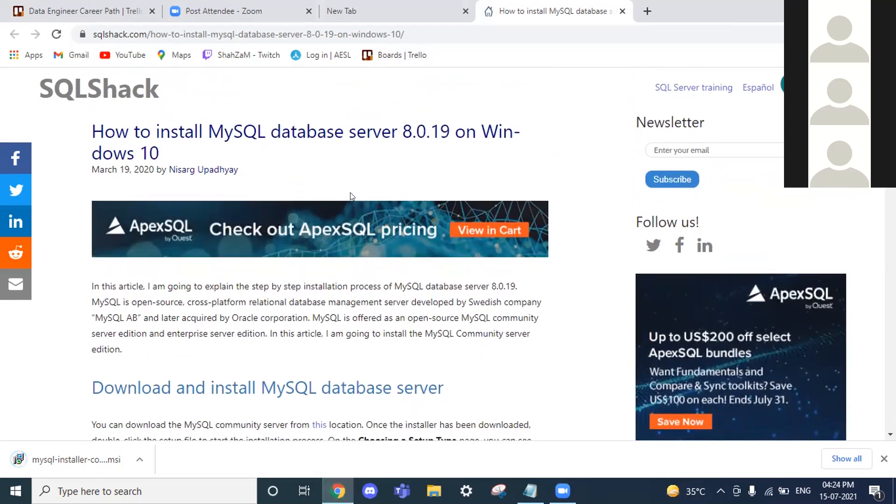
scroll(352, 196, "down", 2)
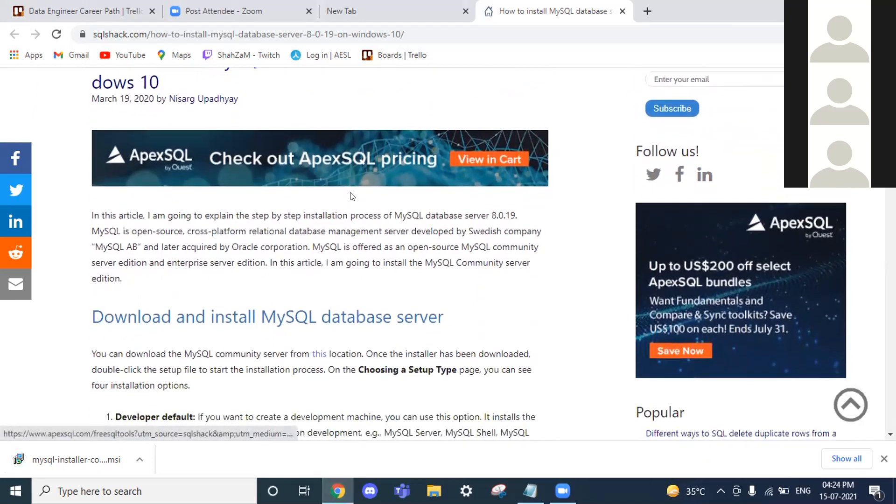
Launch the downloaded mysql-installer file from Chrome's download bar after reading the download instructions
scroll(352, 196, "down", 2)
double_click(343, 258)
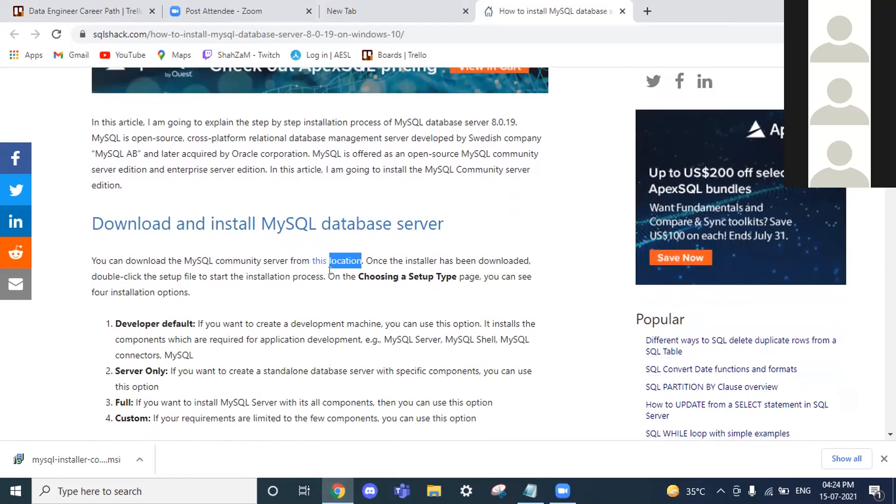
left_click(295, 282)
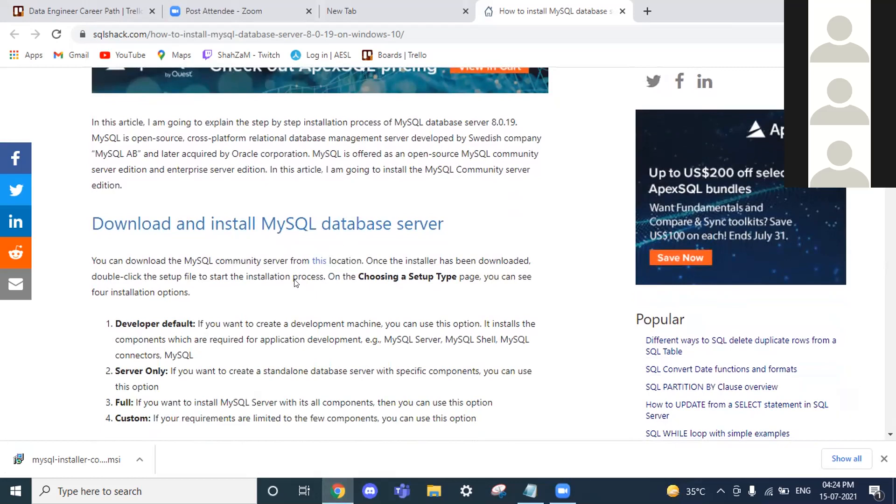
left_click(140, 459)
left_click(189, 376)
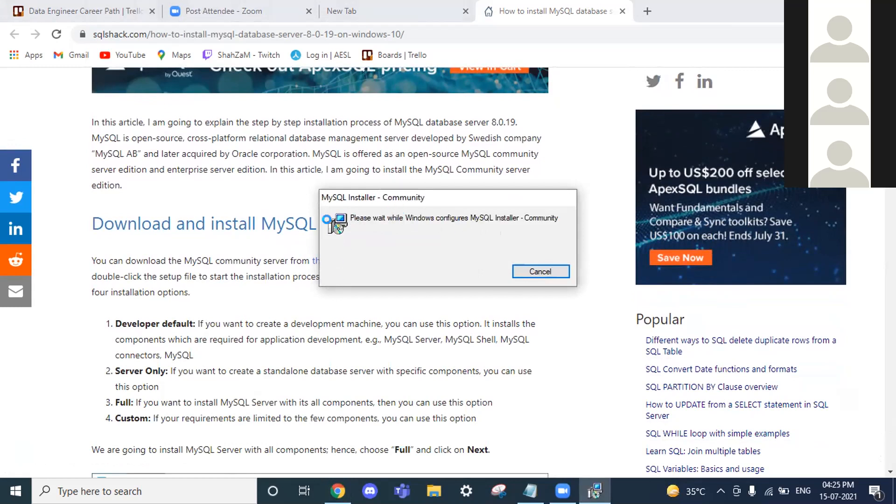
Dismiss the download link's context menu and scroll the guide until the installer reaches Choosing a Setup Type
right_click(320, 262)
left_click(358, 224)
scroll(467, 163, "down", 3)
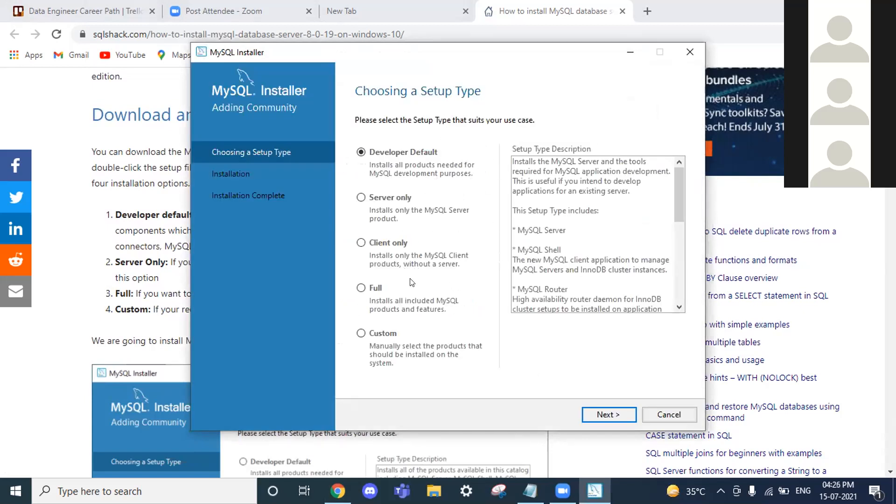
Select the Full setup type, advance to Check Requirements and dismiss the unmet-requirements warning
left_click(376, 288)
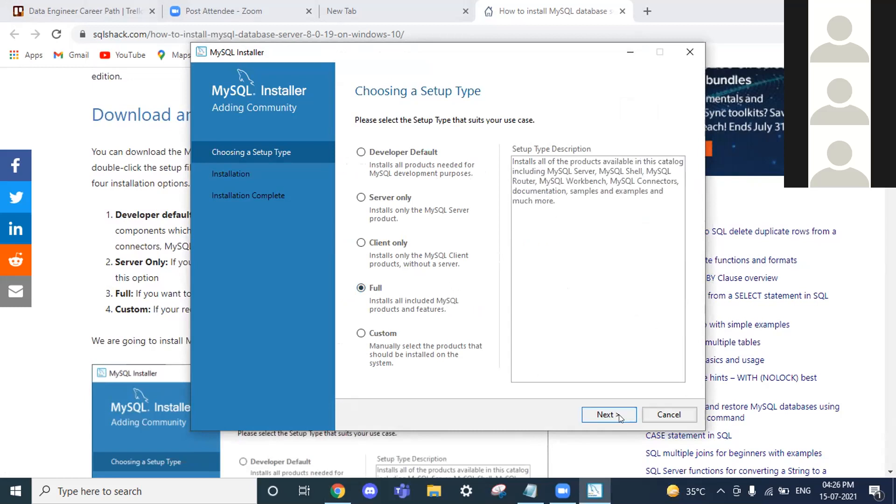
left_click(607, 415)
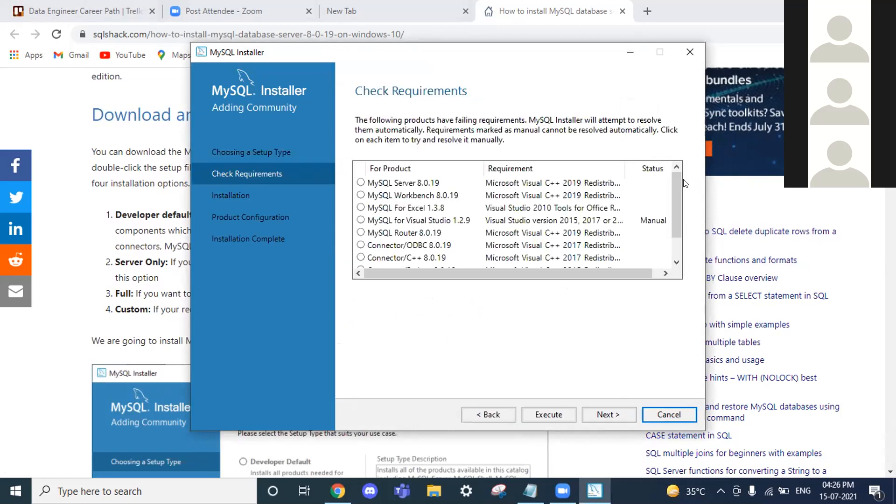
scroll(588, 223, "down", 1)
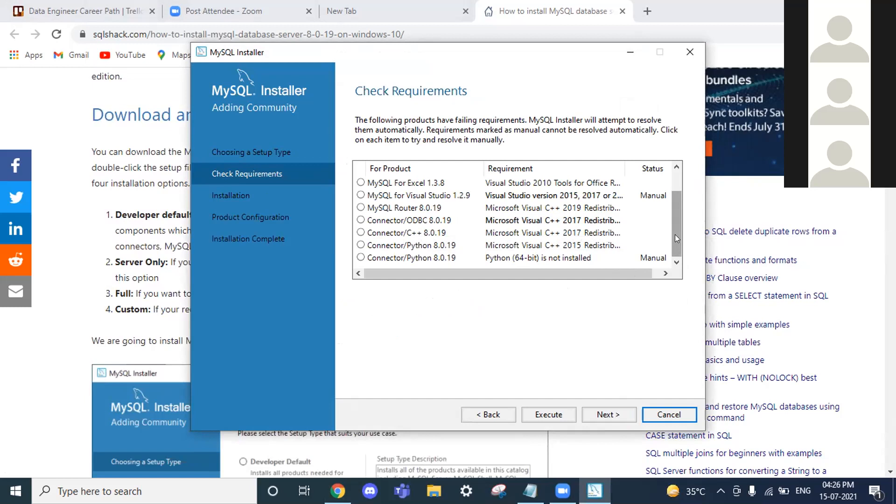
left_click(620, 414)
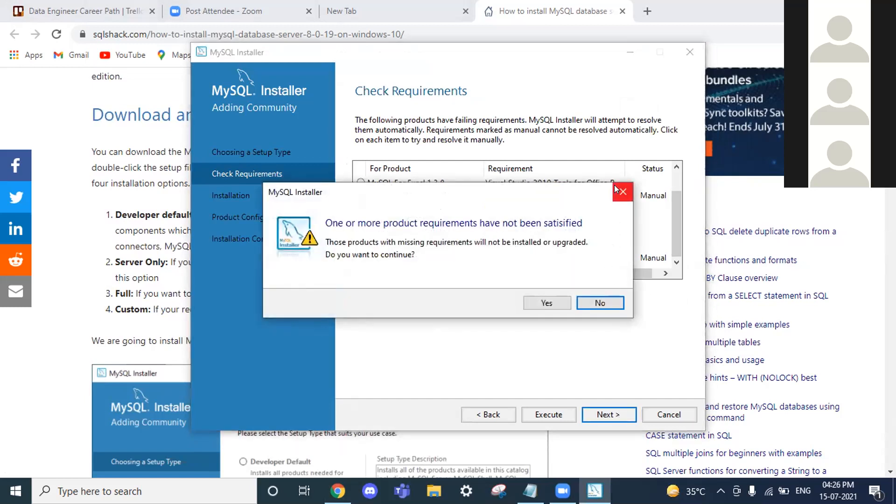
left_click(623, 192)
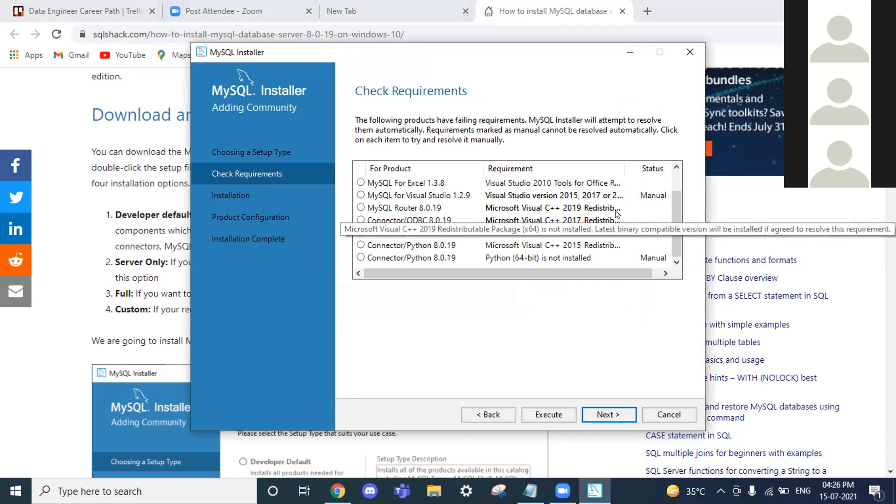
scroll(617, 214, "up", 1)
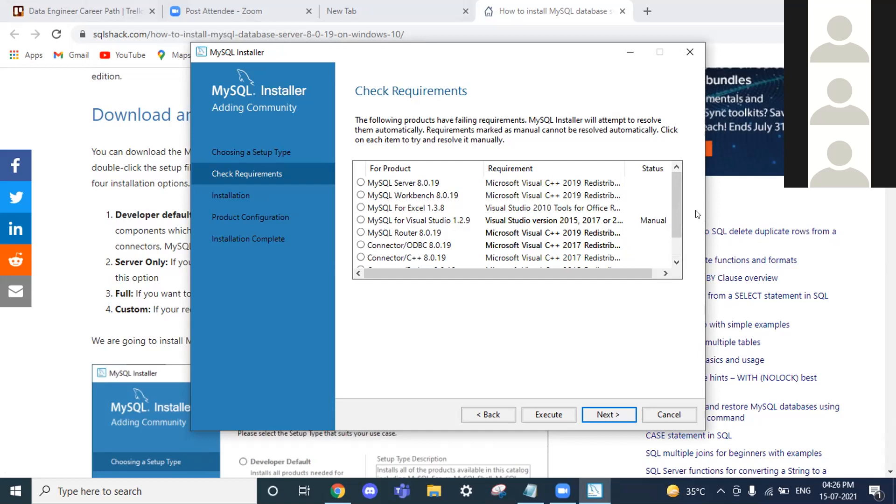
left_click(606, 414)
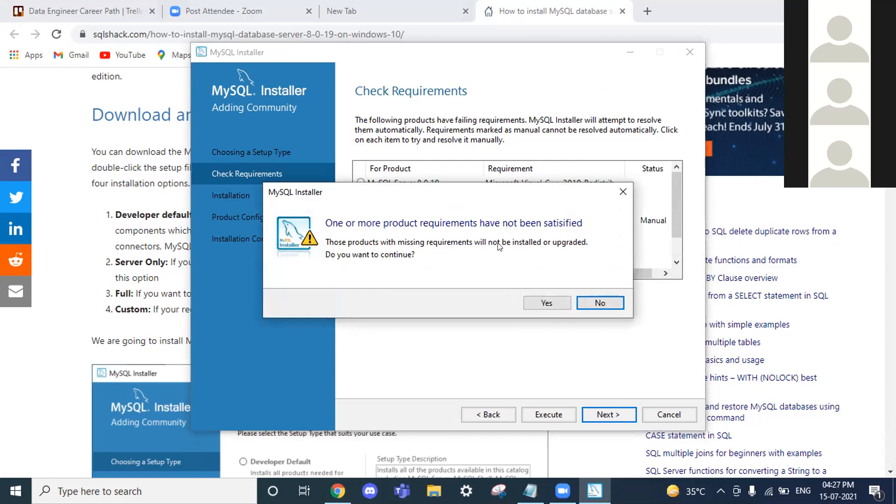
left_click(592, 301)
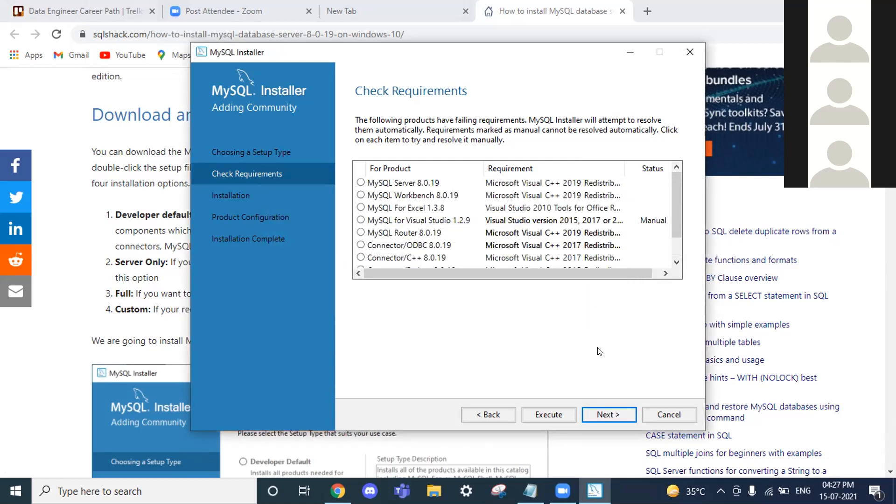
left_click(599, 415)
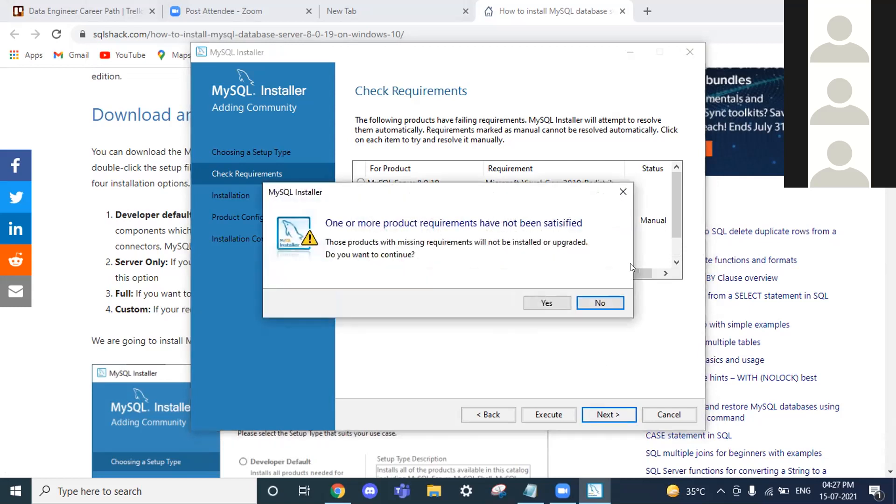
left_click(611, 303)
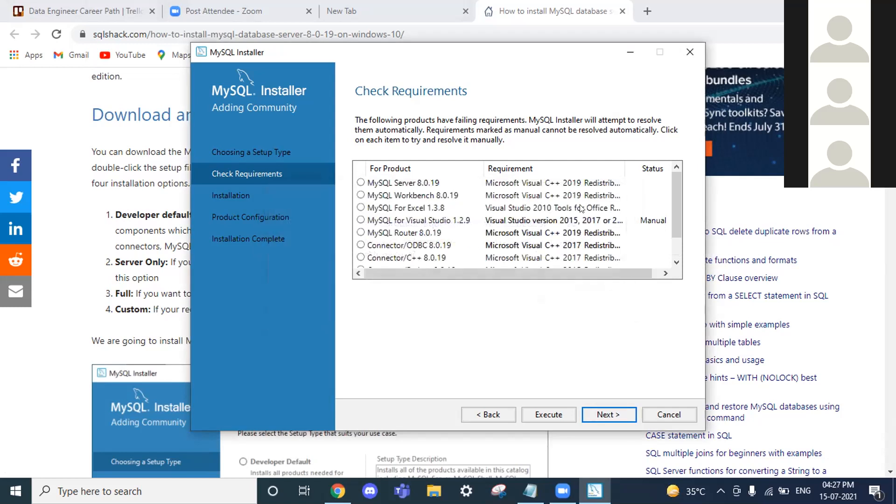
scroll(611, 304, "down", 1)
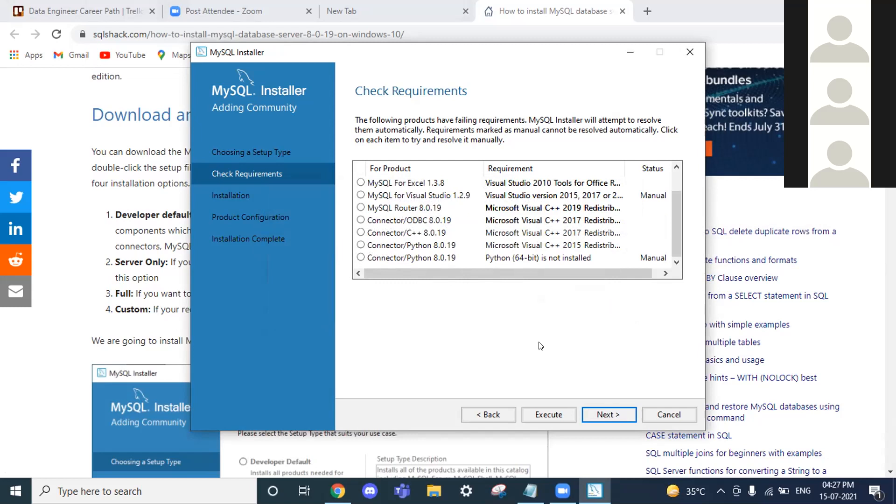
scroll(166, 312, "down", 4)
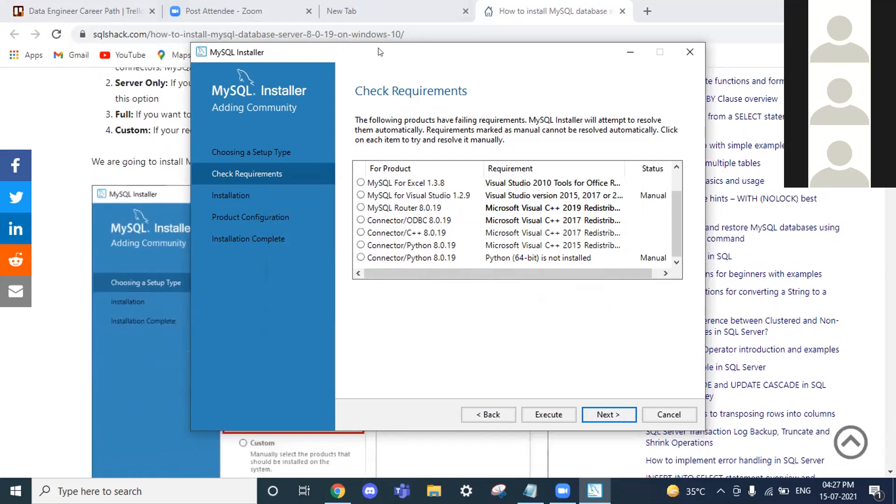
Move the installer aside and scroll the SQLShack article toward the failing-requirements warning advice
left_click_drag(472, 53, 702, 60)
scroll(292, 193, "down", 12)
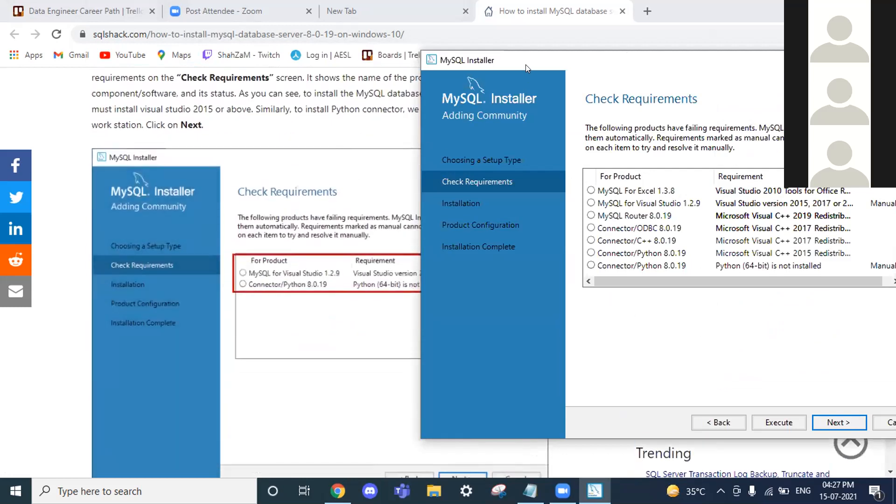
left_click_drag(530, 69, 664, 97)
scroll(529, 133, "up", 2)
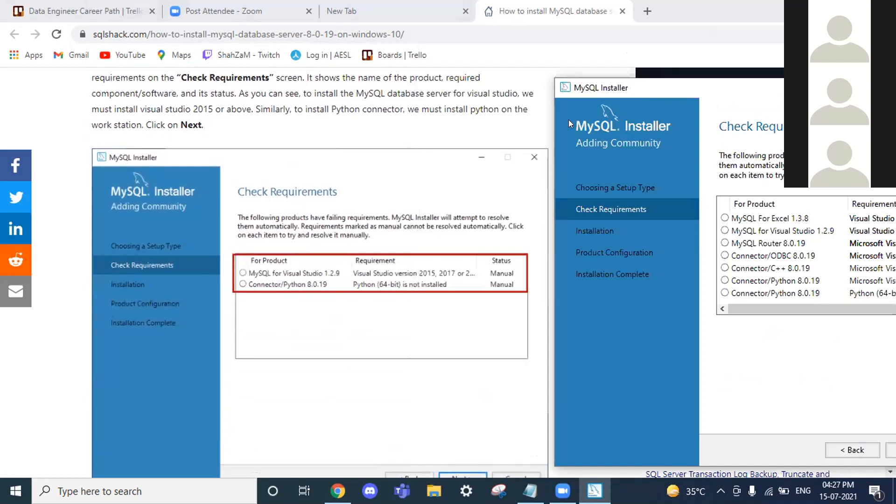
scroll(529, 134, "up", 2)
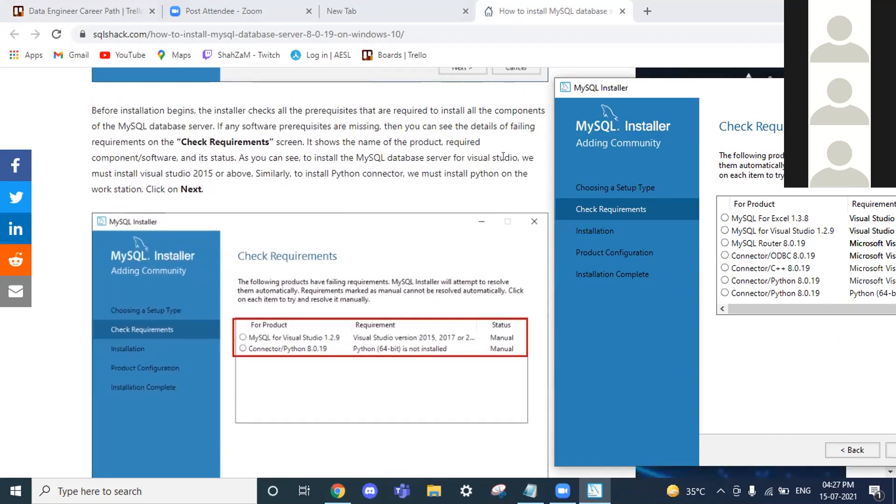
Scroll down to the Installation screenshot, then bring the installer window back into full view
scroll(501, 158, "down", 1)
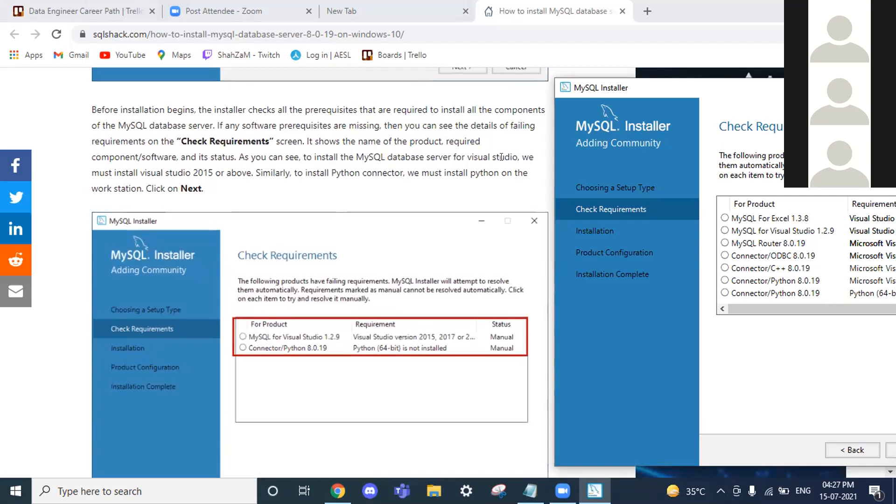
scroll(502, 157, "down", 2)
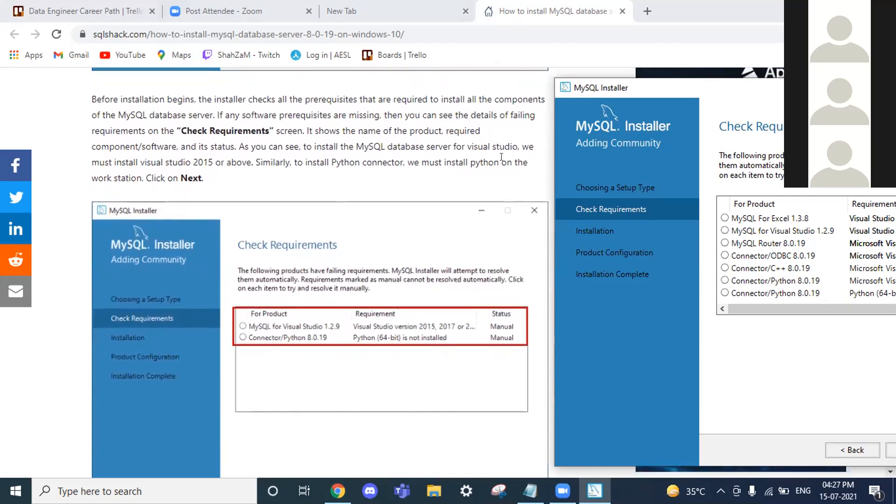
scroll(502, 157, "down", 6)
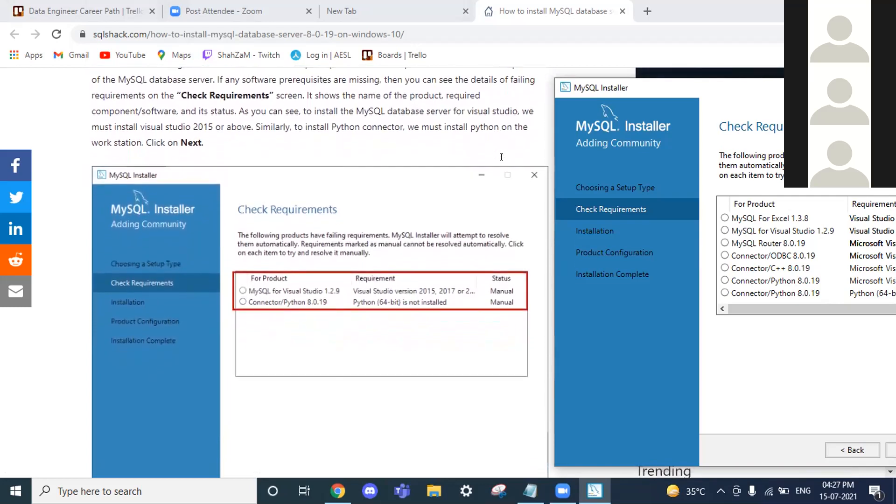
scroll(501, 157, "down", 5)
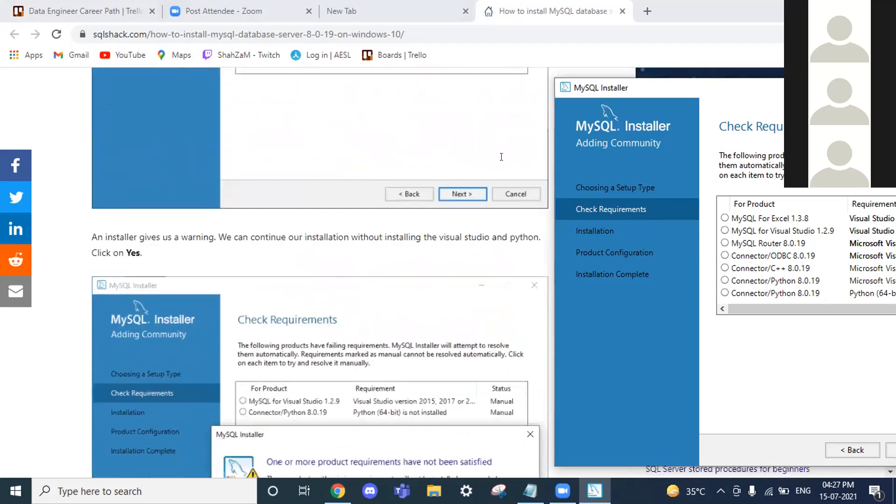
scroll(501, 157, "down", 4)
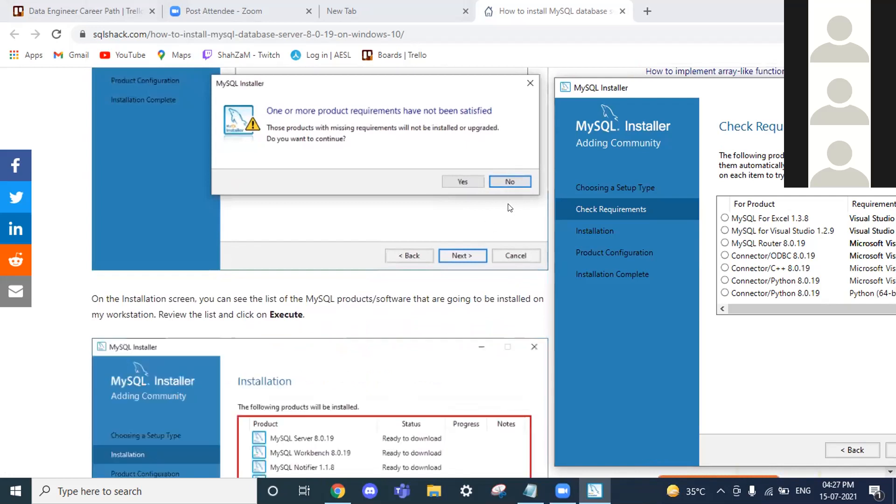
scroll(225, 248, "down", 2)
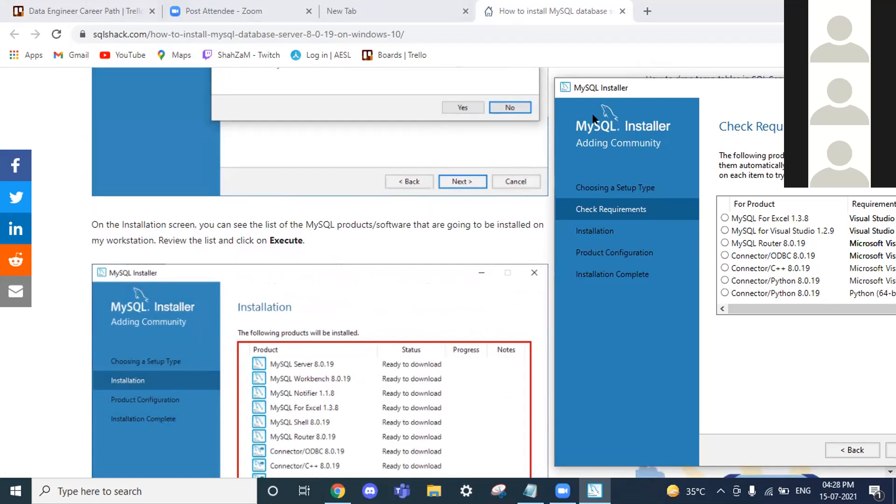
scroll(654, 73, "up", 2)
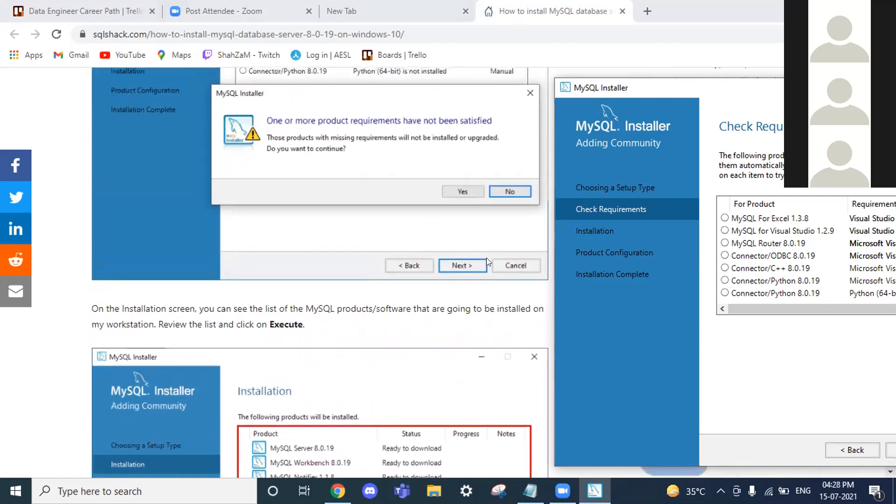
left_click_drag(650, 90, 338, 19)
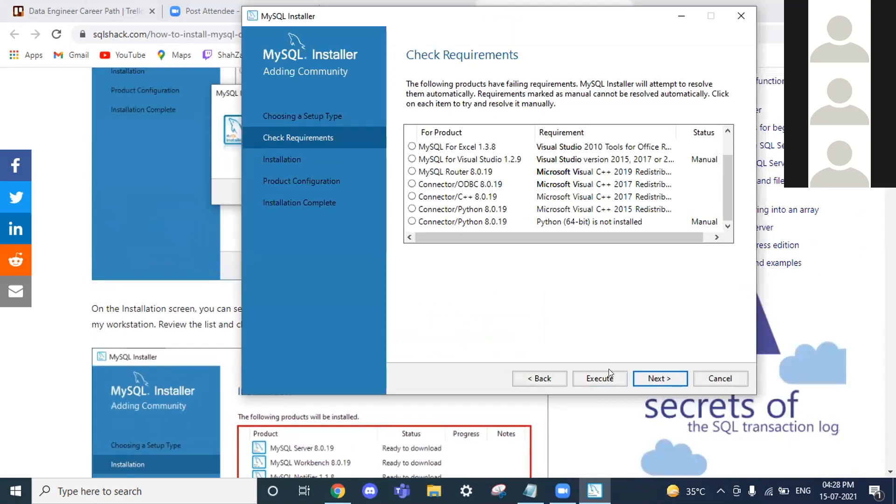
Execute automatic prerequisite resolution and install the Visual C++ 2015-2019 redistributable after accepting its licence
left_click(610, 376)
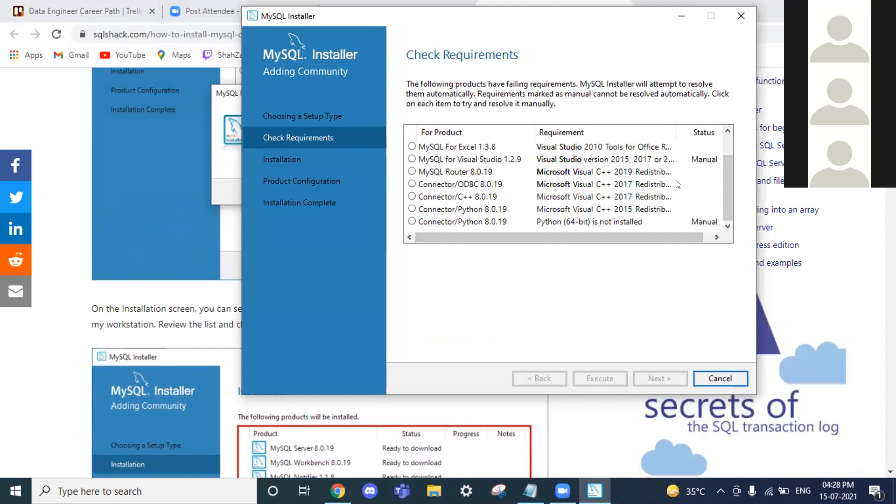
left_click_drag(723, 198, 726, 166)
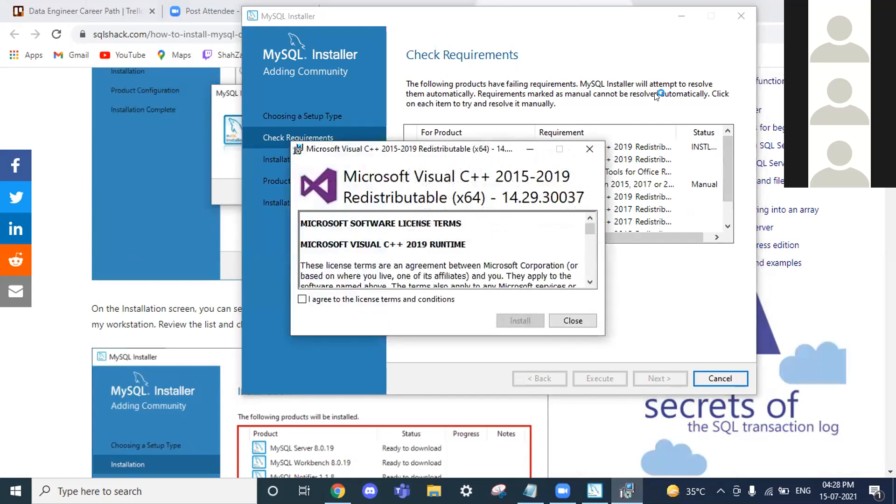
left_click(373, 299)
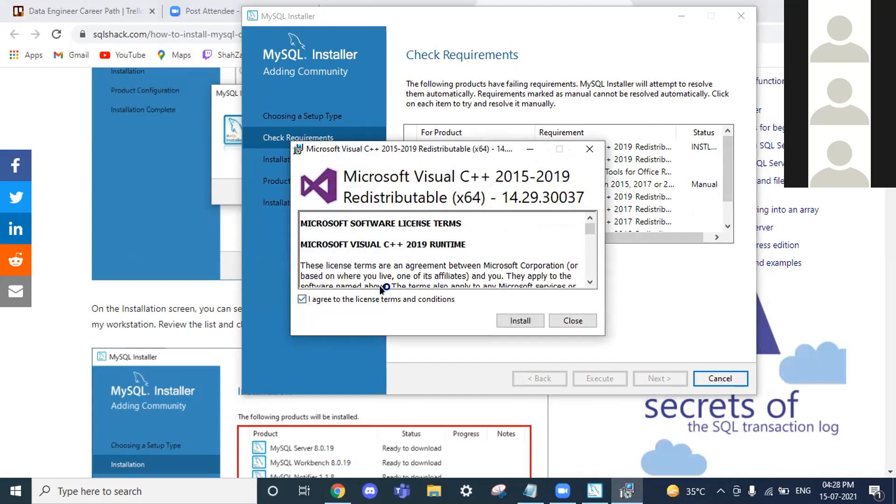
left_click(521, 320)
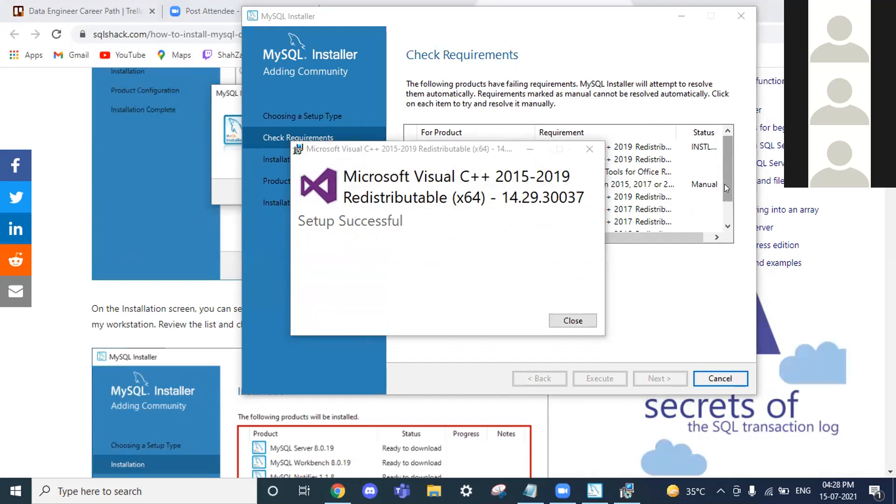
left_click(571, 319)
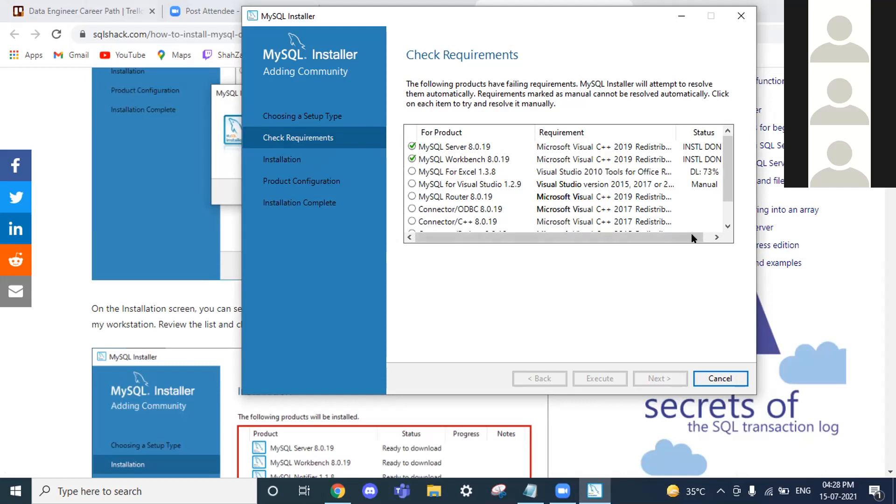
left_click(720, 378)
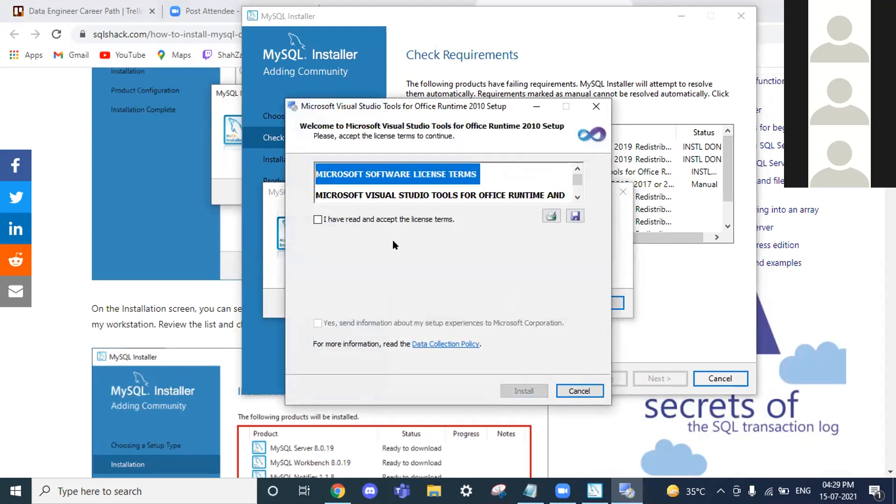
Accept the VSTO Runtime 2010 licence, opt in to experience data, install it and finish
left_click(394, 220)
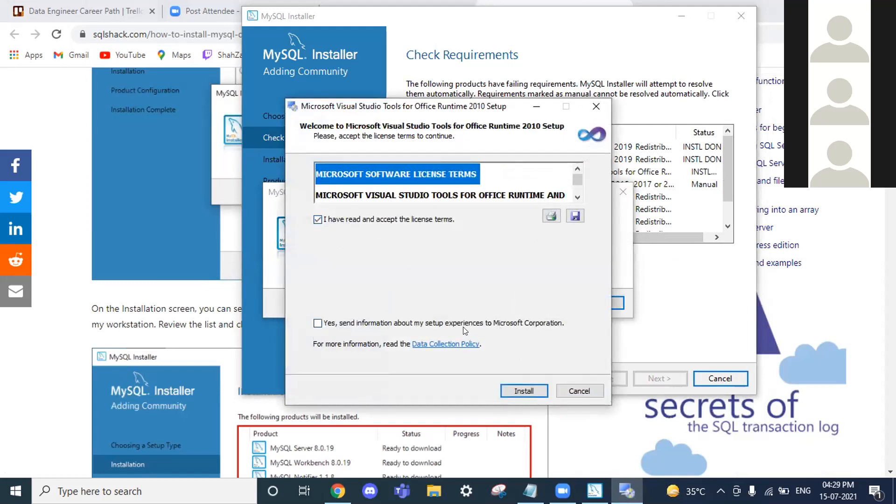
left_click(441, 325)
left_click(524, 391)
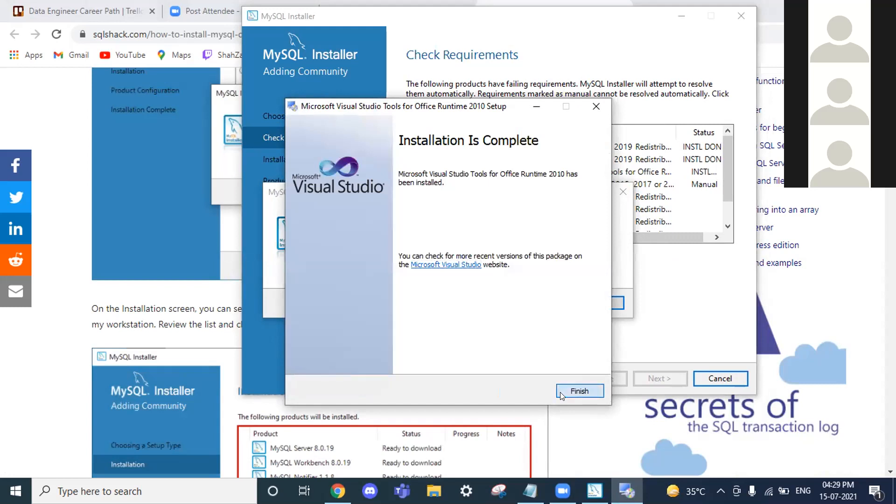
left_click(576, 392)
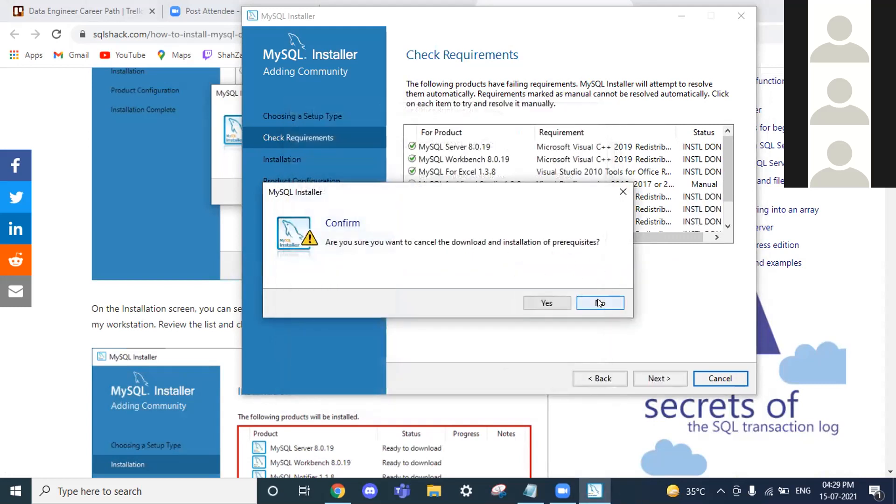
Answer No on Confirm, advance past requirements, and dismiss the unsatisfied-requirements warning
left_click(599, 302)
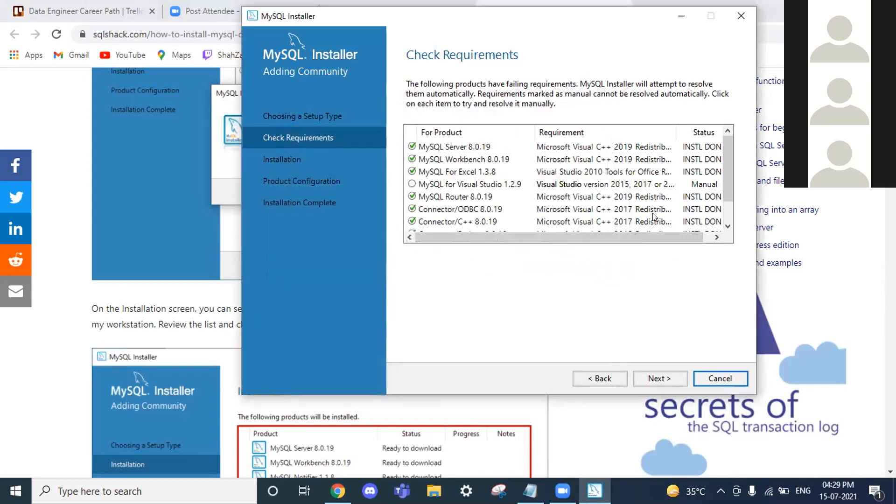
scroll(654, 217, "down", 1)
left_click(659, 378)
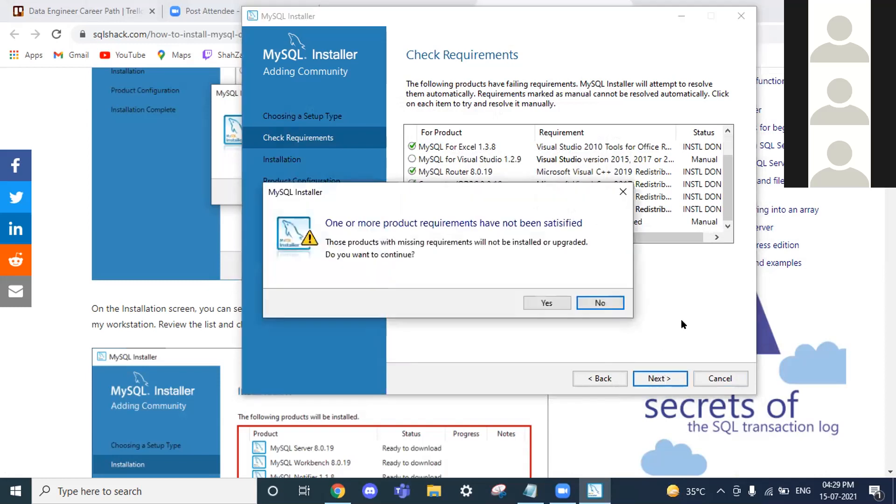
left_click(623, 192)
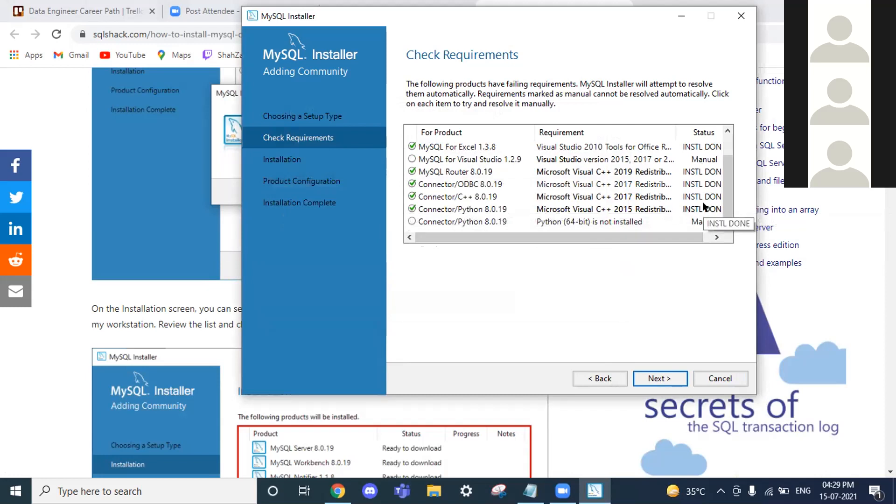
Recheck Connector/Python's 64-bit Python requirement, still failing, and open the python.org download link
left_click(415, 163)
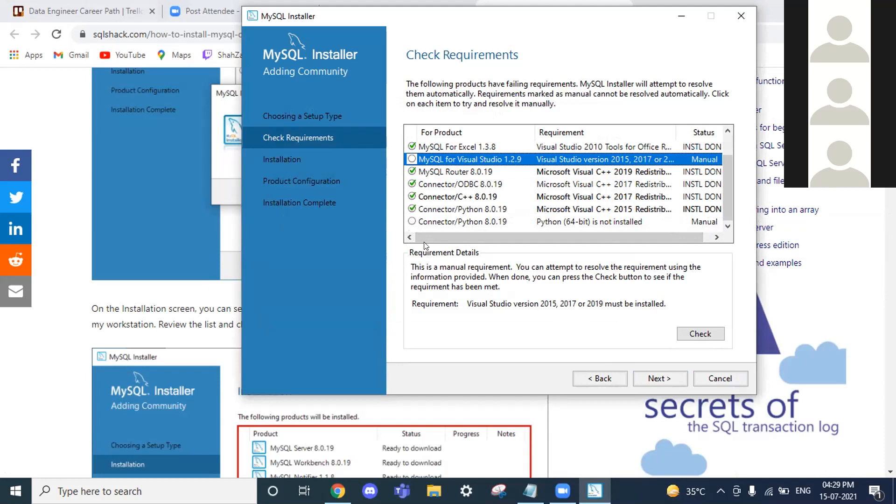
left_click(429, 223)
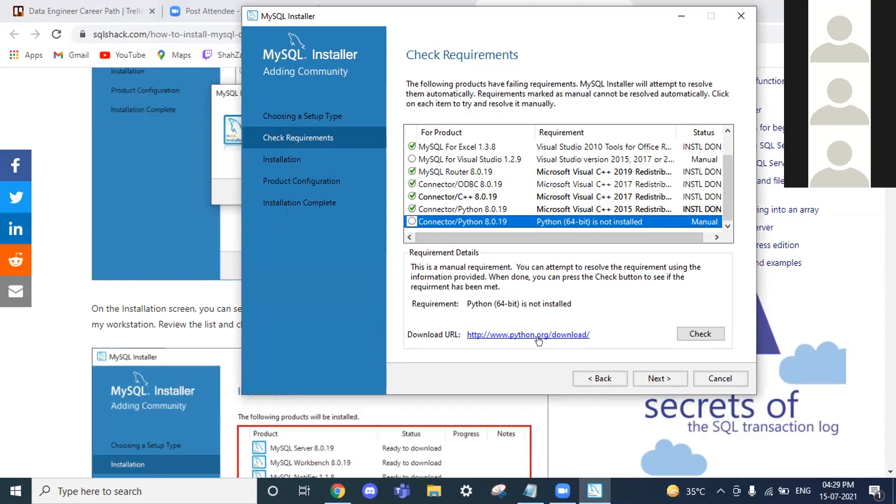
left_click(686, 338)
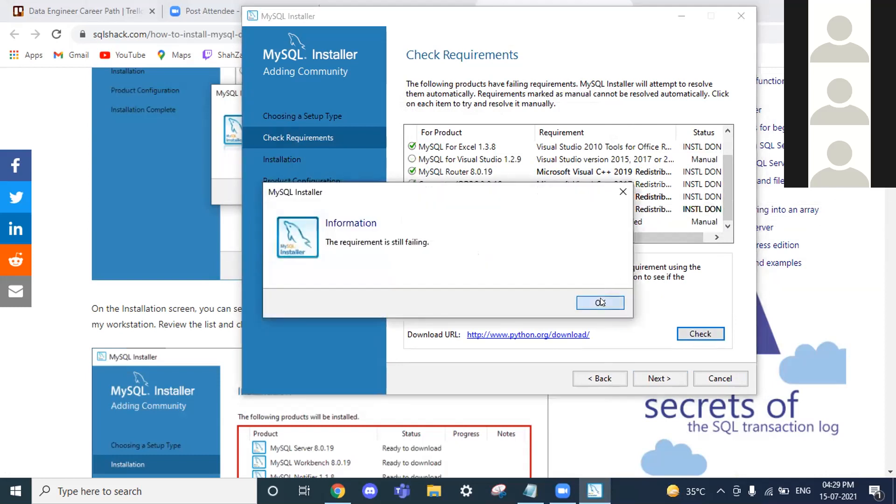
left_click(601, 300)
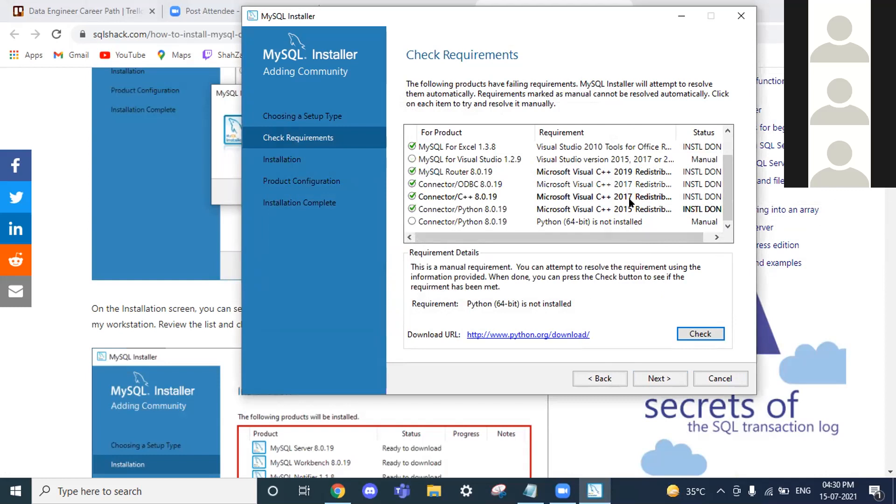
left_click(545, 335)
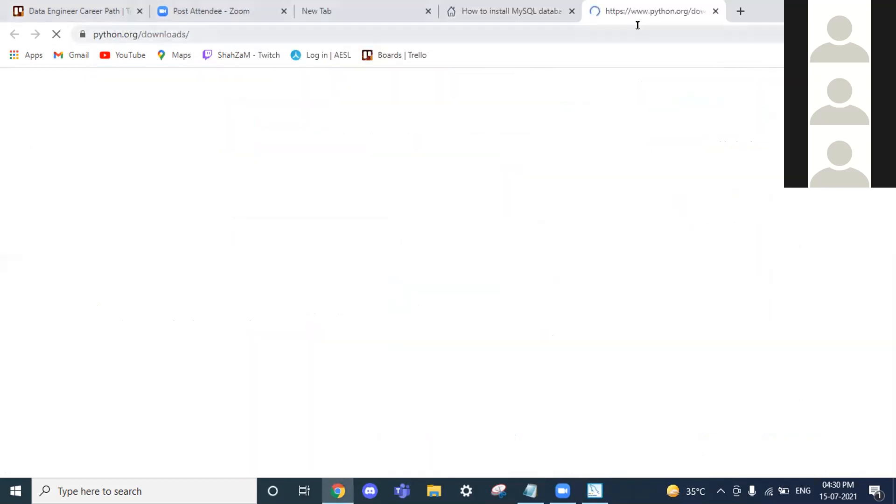
Recheck the MySQL for Visual Studio requirement, acknowledge its failure, and try continuing with Next
left_click(594, 491)
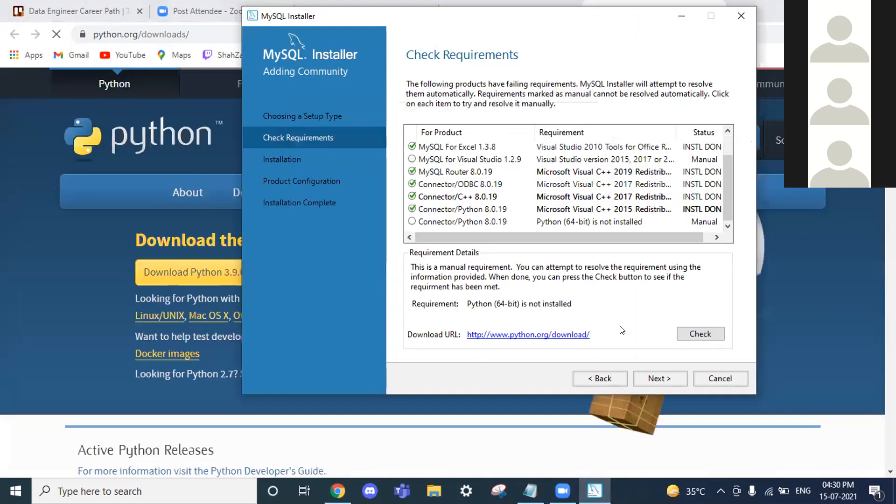
left_click(453, 220)
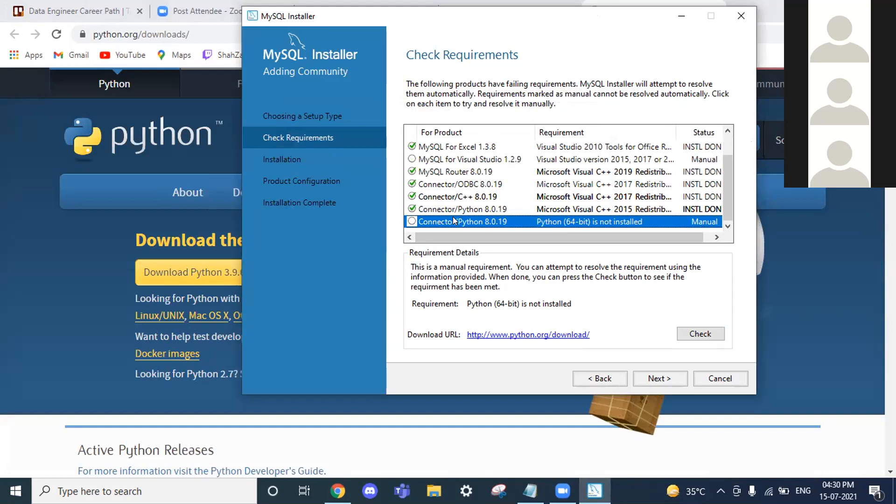
left_click(476, 160)
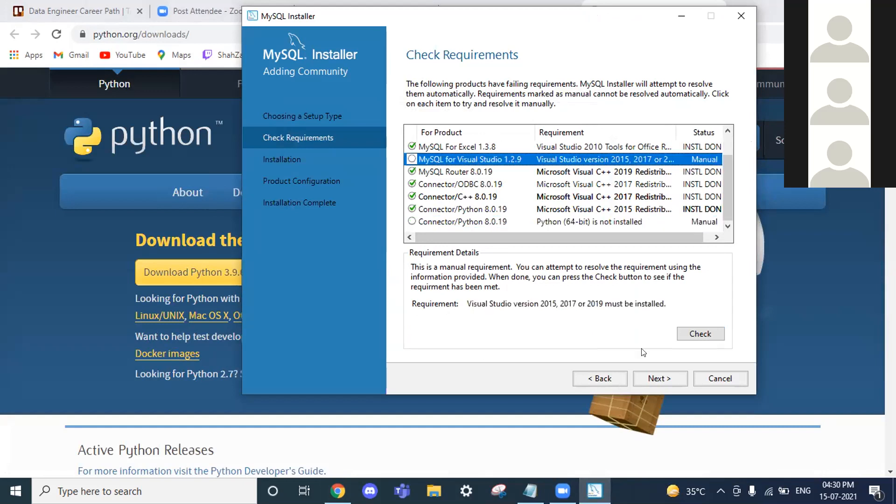
left_click(697, 333)
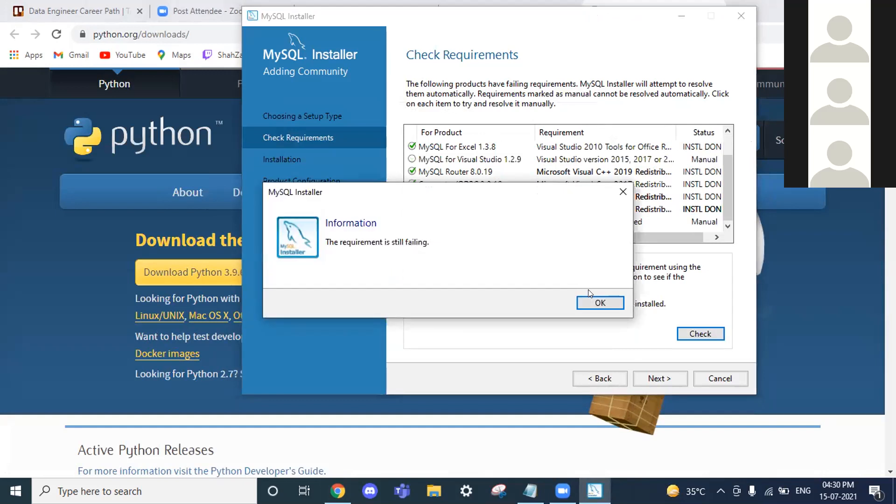
left_click(595, 302)
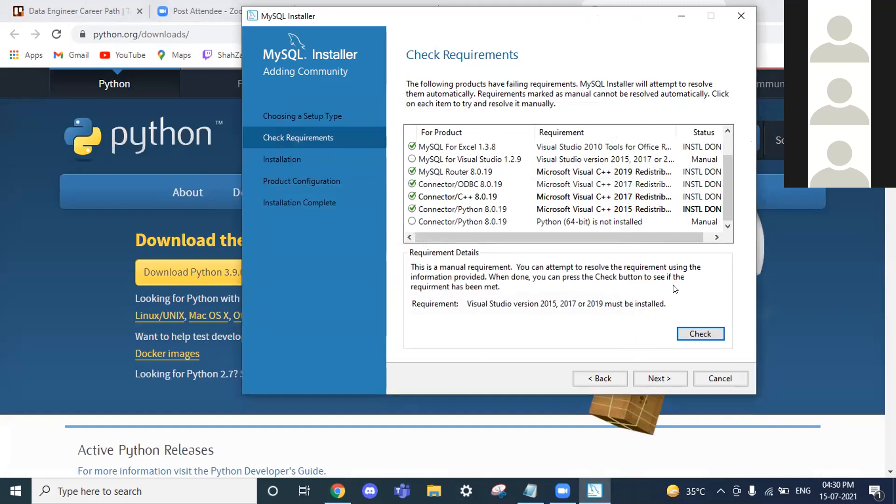
left_click(668, 379)
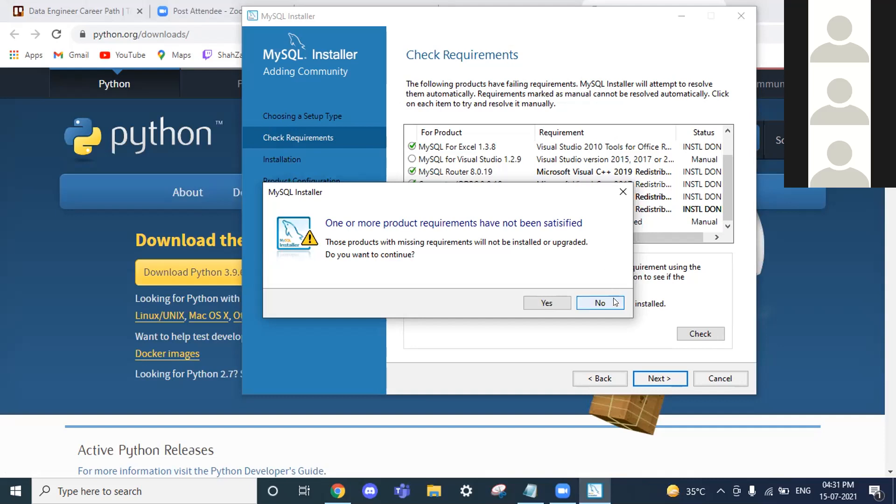
Decline the unmet-requirements warning twice and cancel out of MySQL Installer
left_click(599, 302)
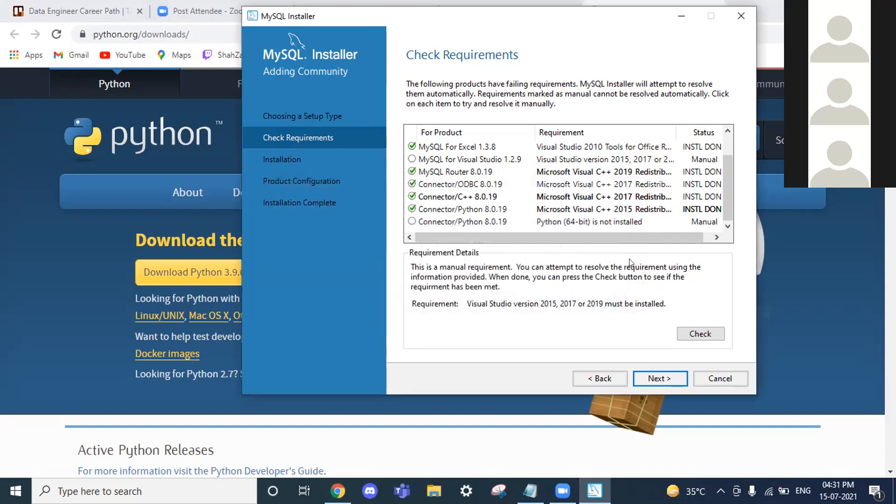
left_click(656, 377)
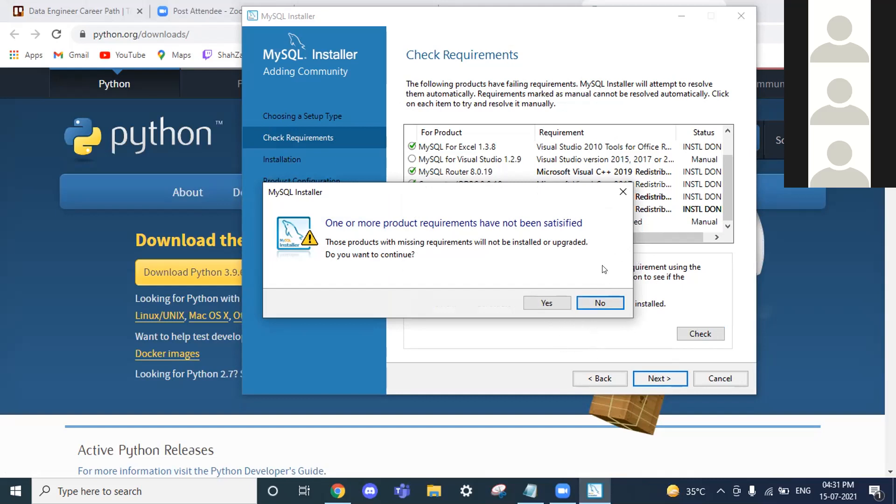
left_click(601, 303)
left_click(719, 377)
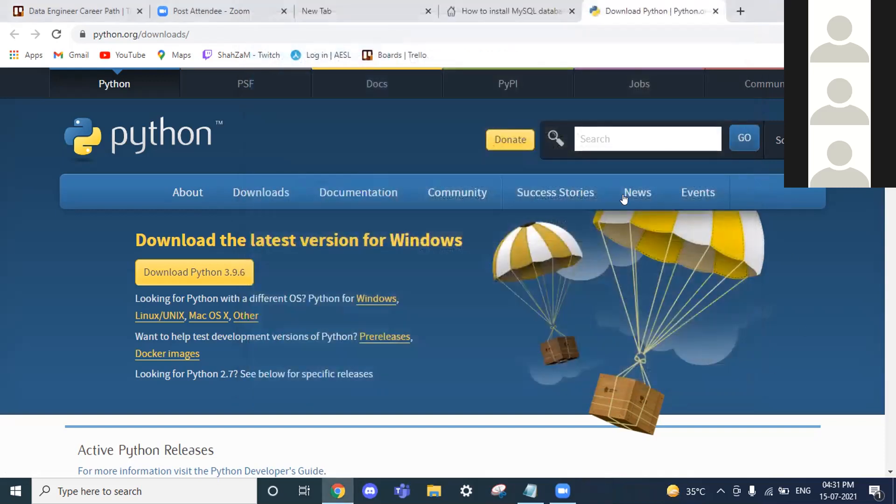
Relaunch mysql-installer-community-8.0.19.0.msi from its folder via Chrome's Downloads page
left_click(740, 11)
left_click(886, 34)
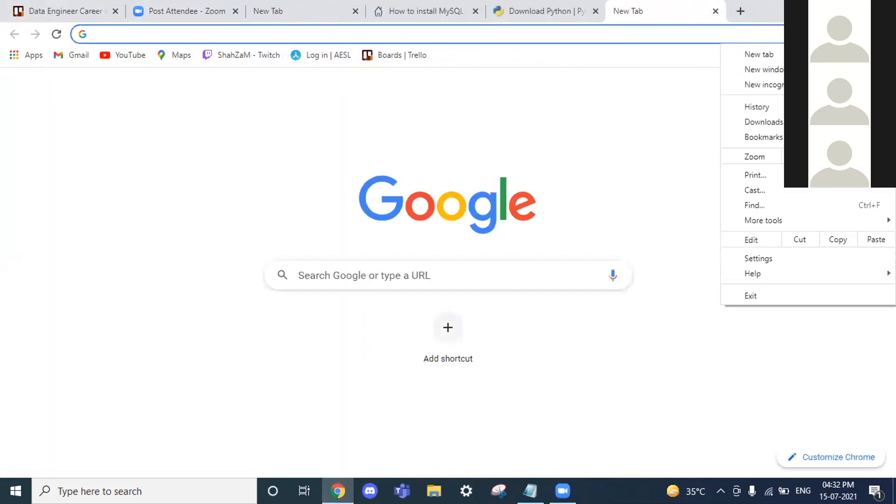
left_click(765, 121)
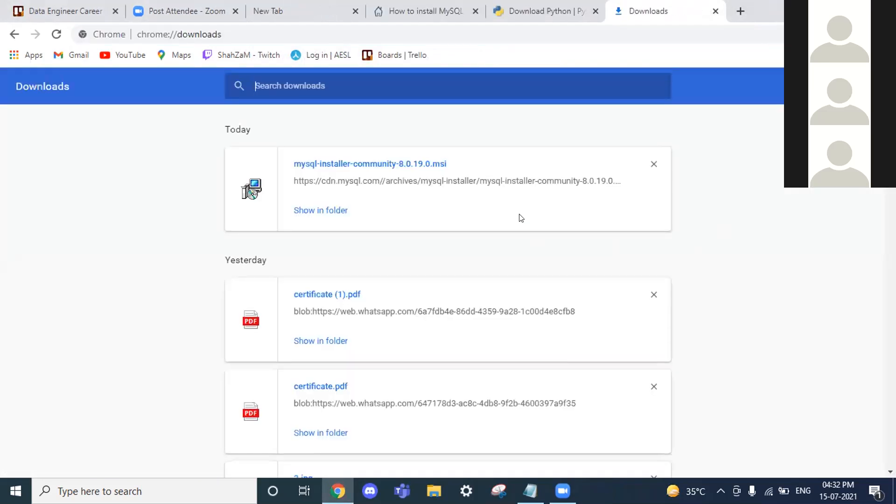
left_click(321, 213)
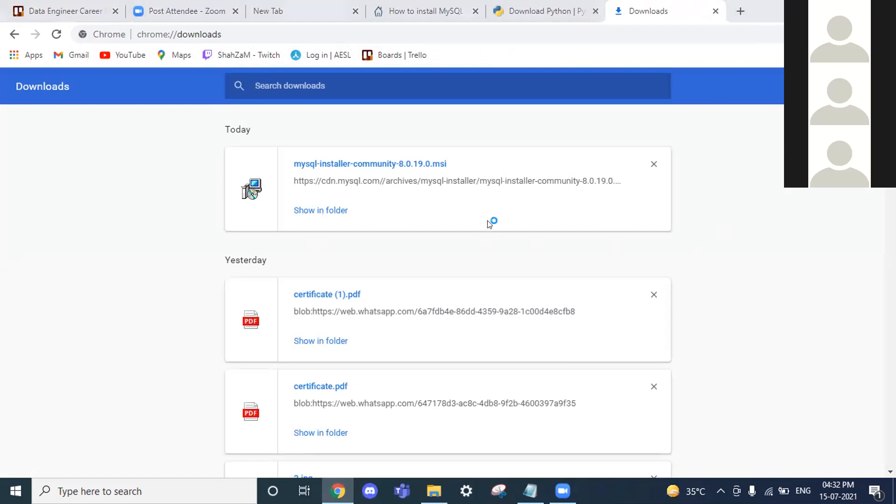
double_click(402, 168)
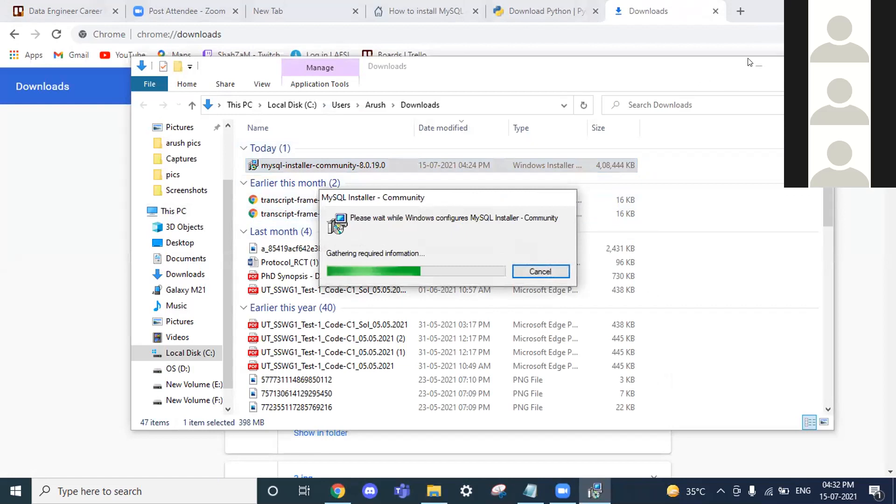
left_click(542, 11)
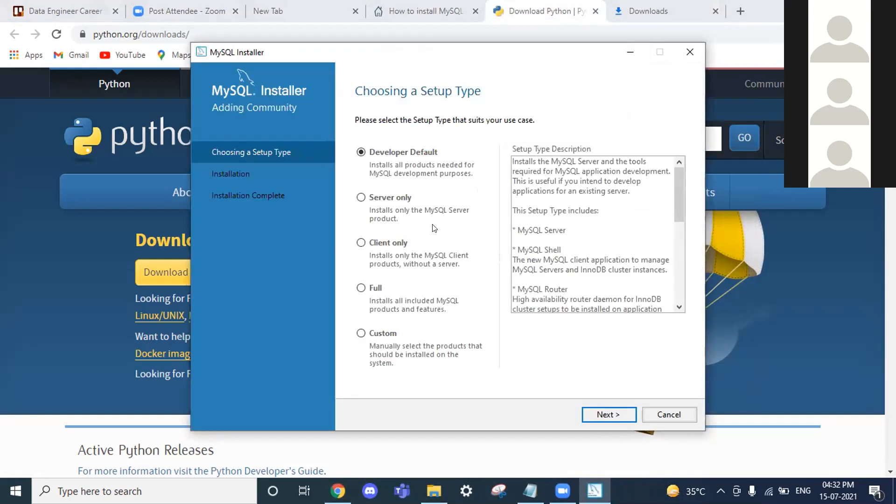
Choose the Full setup type and view the MySQL for Visual Studio requirement details
left_click(361, 289)
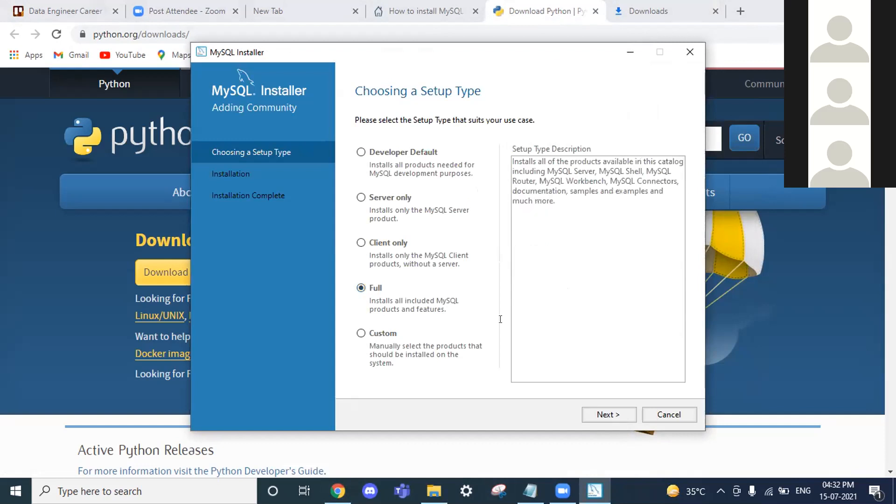
left_click(607, 415)
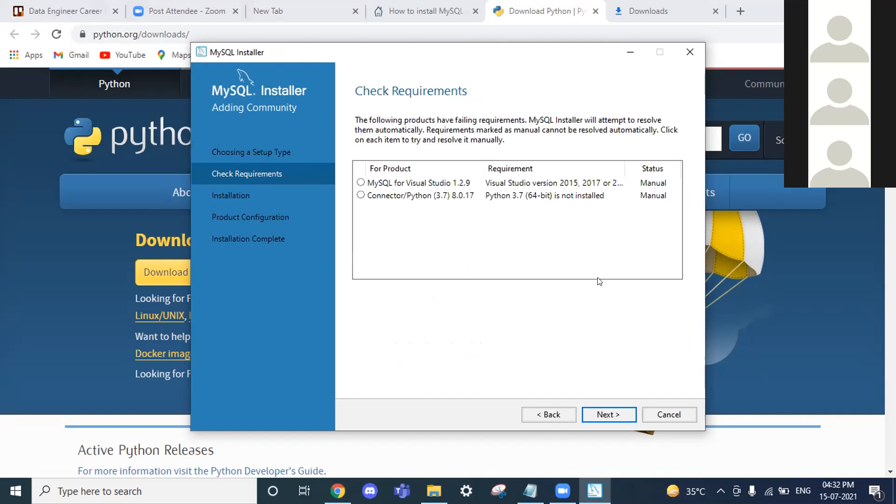
left_click(431, 183)
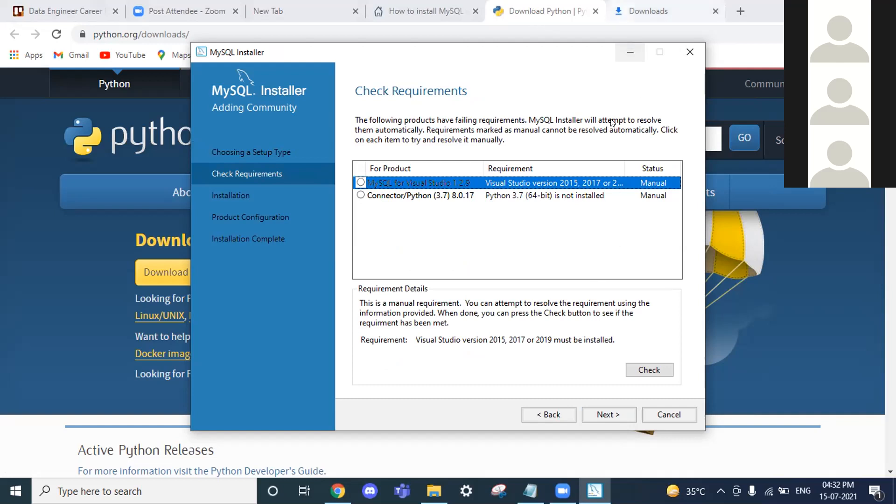
Compare the requirements list with the SQLShack guide, then continue past Check Requirements
left_click(434, 7)
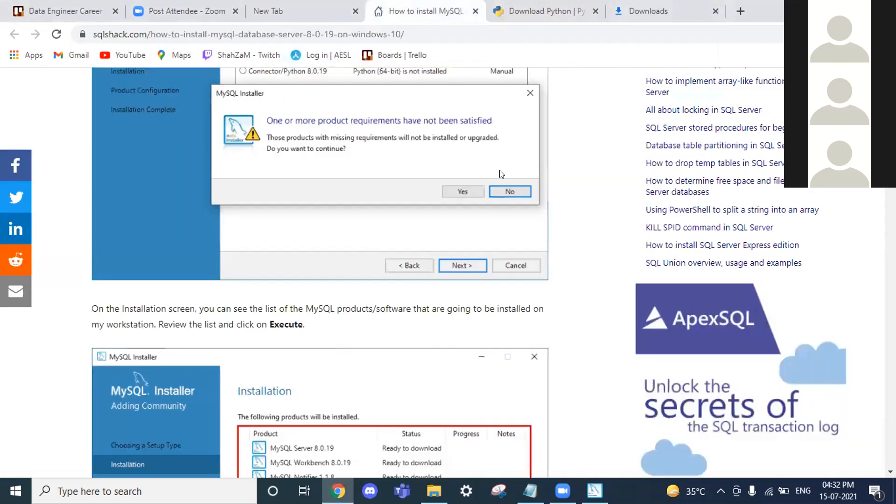
scroll(432, 199, "down", 5)
scroll(432, 203, "up", 2)
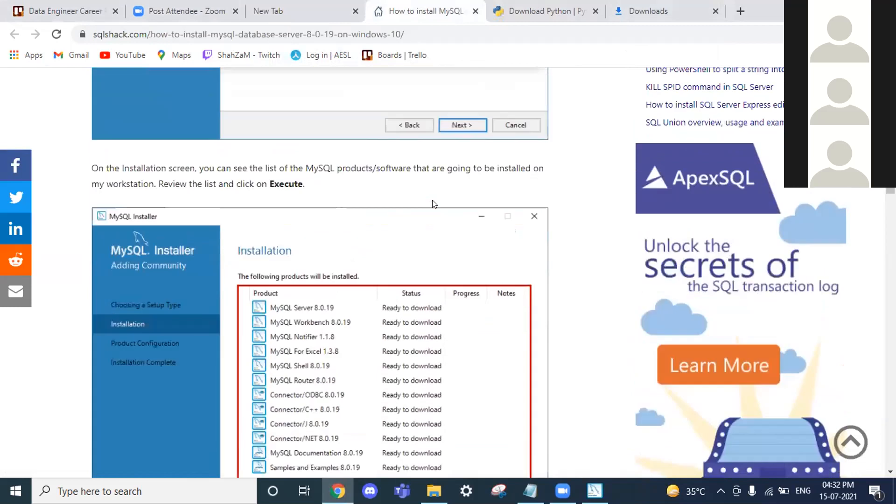
scroll(432, 204, "down", 3)
left_click(594, 490)
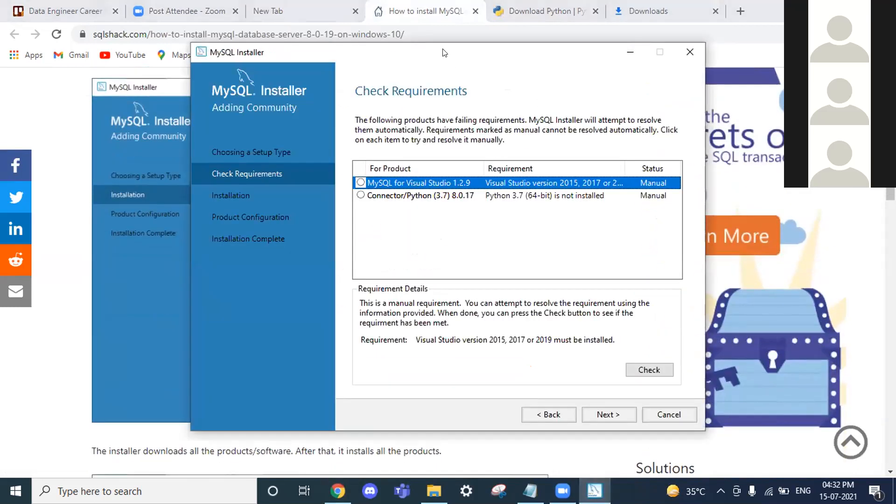
left_click_drag(530, 55, 619, 57)
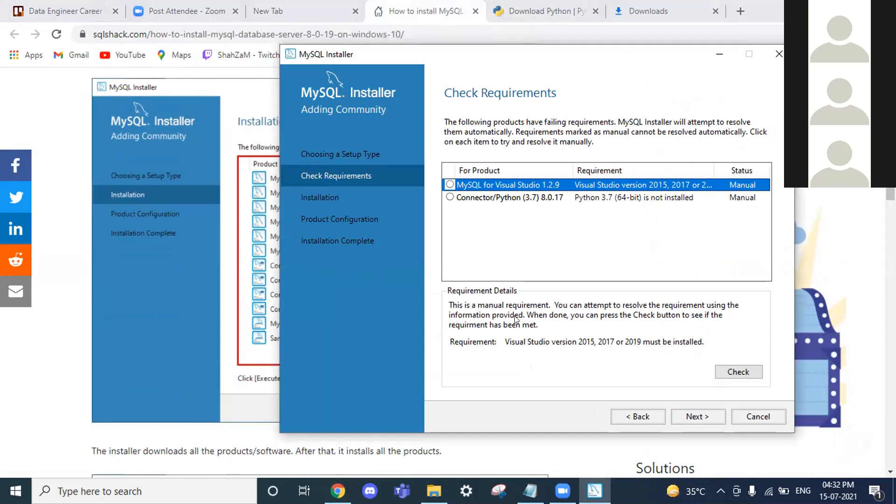
left_click(699, 425)
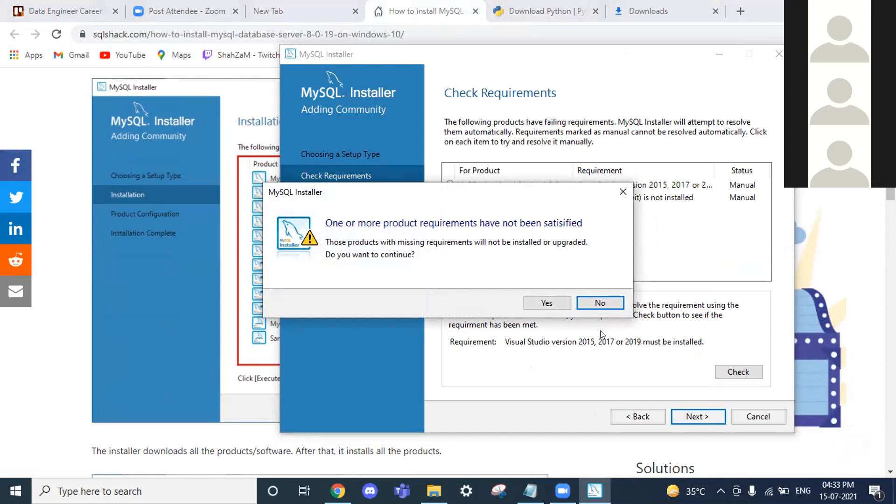
Accept the unmet Visual Studio and Connector/Python requirements and execute the product installation
left_click(547, 303)
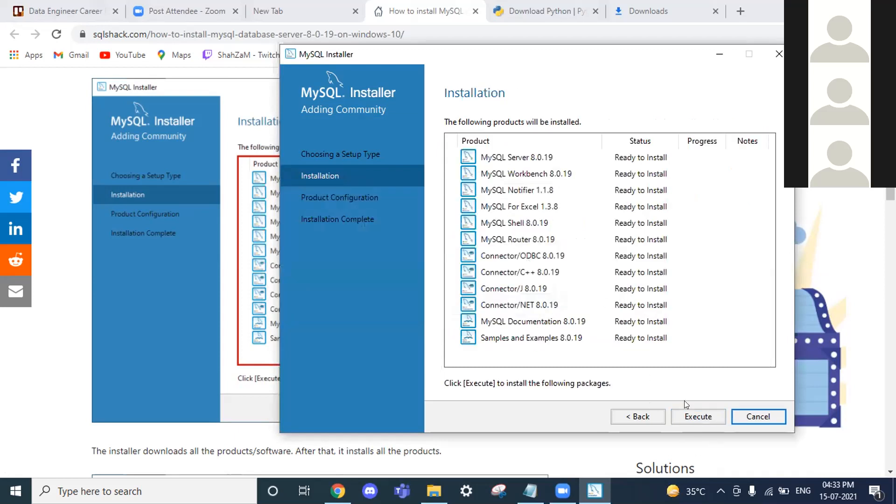
left_click(705, 419)
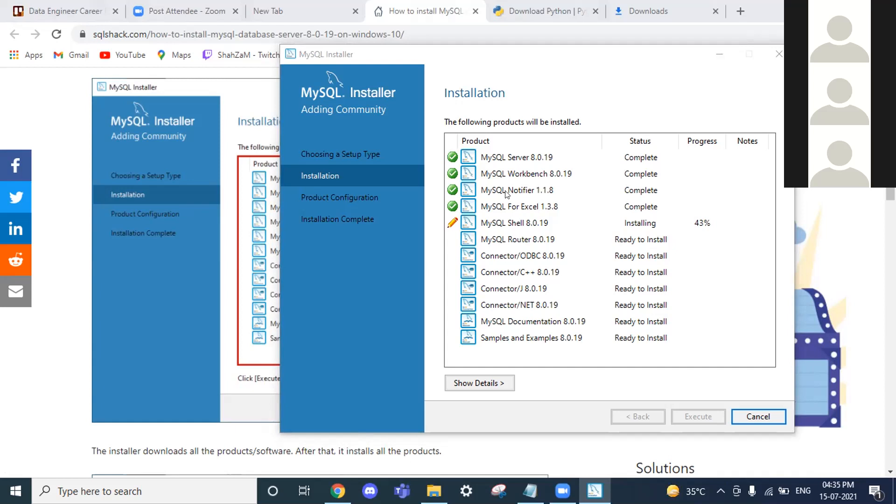
left_click(480, 228)
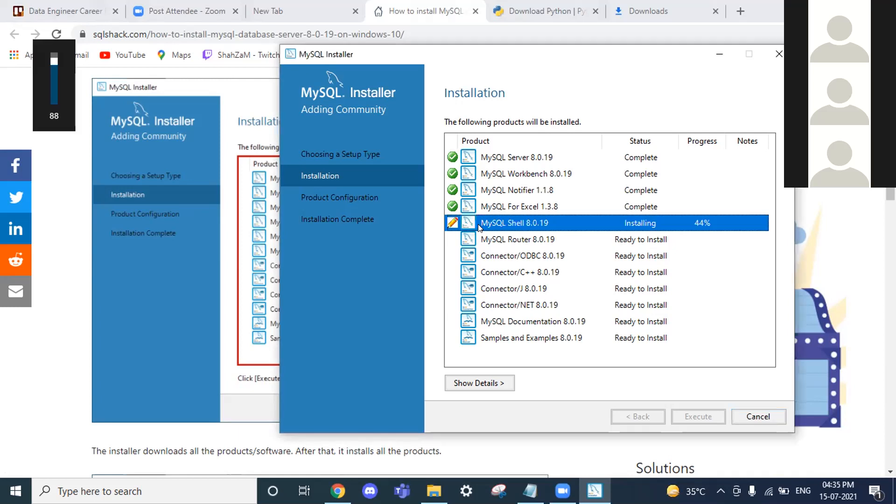
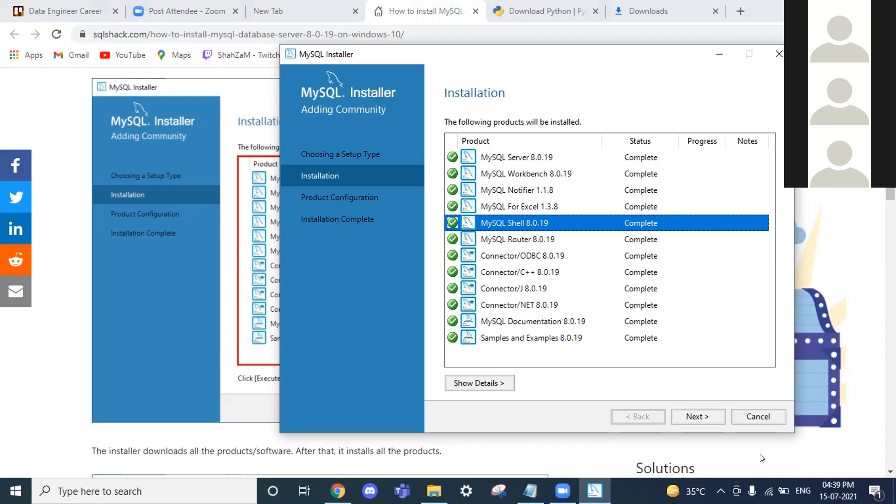
Begin configuring MySQL Server 8.0.19 as a Standalone MySQL Server / Classic MySQL Replication
left_click(695, 416)
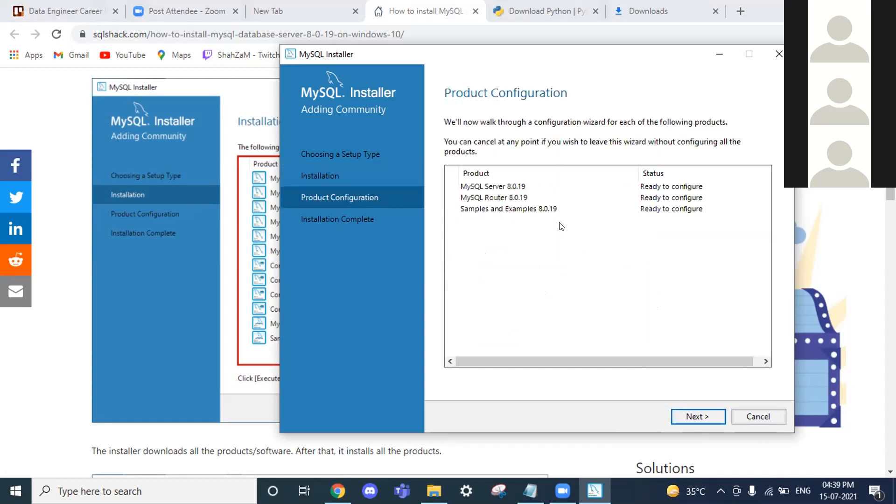
left_click(693, 422)
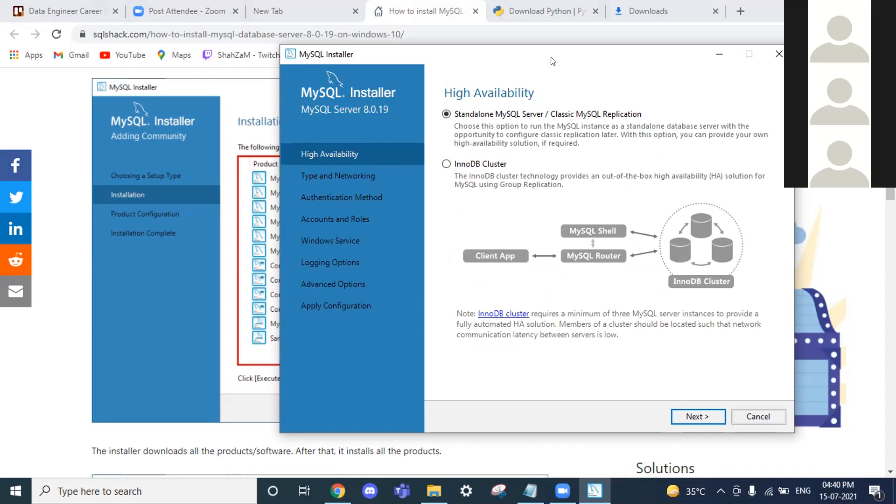
left_click(562, 110)
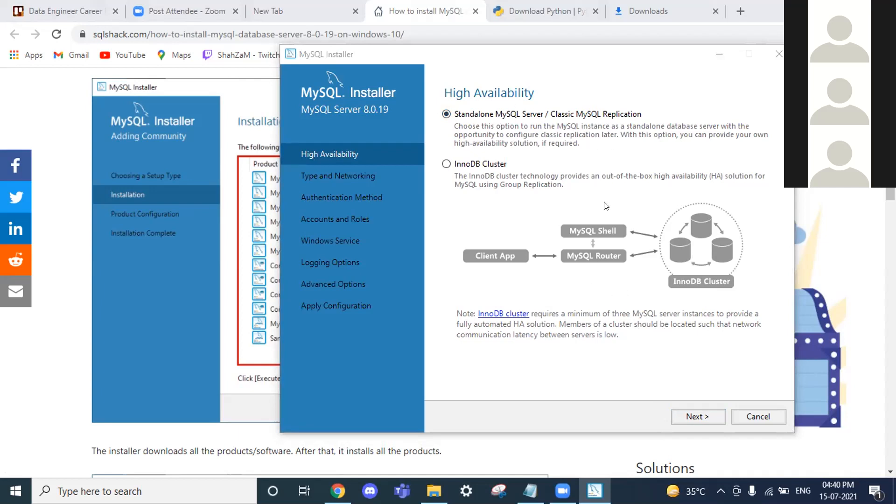
left_click(529, 113)
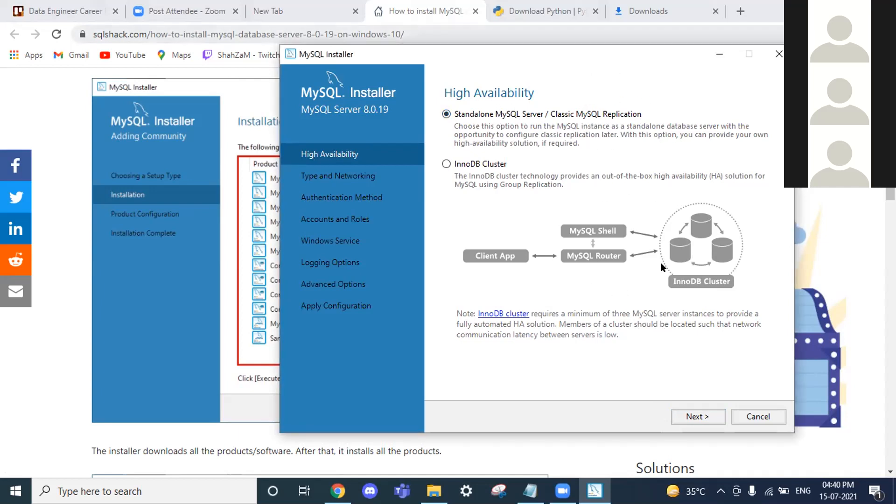
left_click(699, 416)
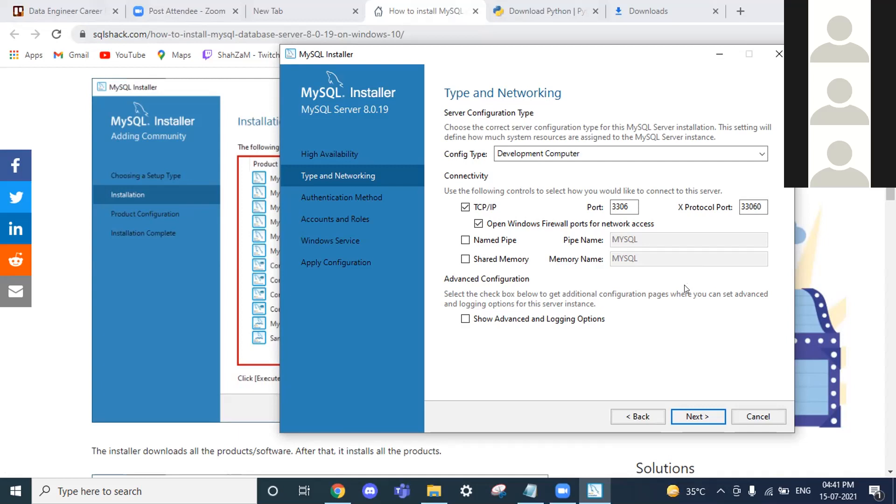
Accept Development Computer networking on port 3306 and keep strong password encryption authentication
left_click(697, 415)
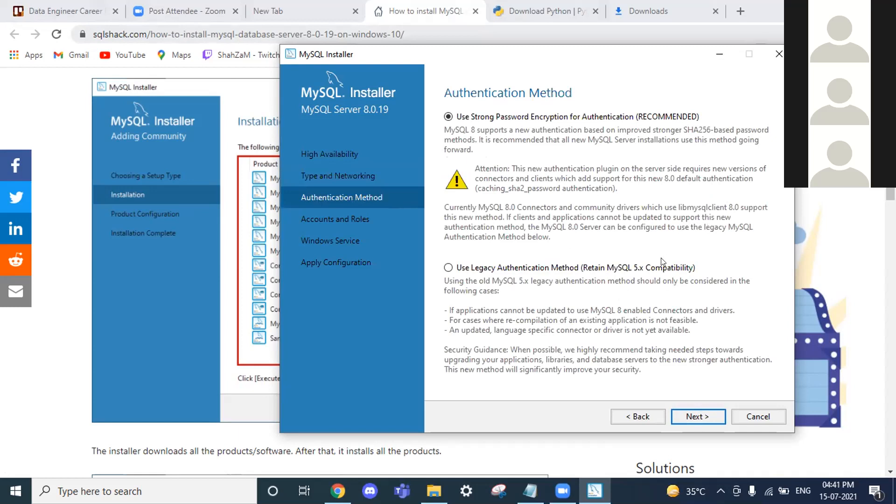
left_click(708, 417)
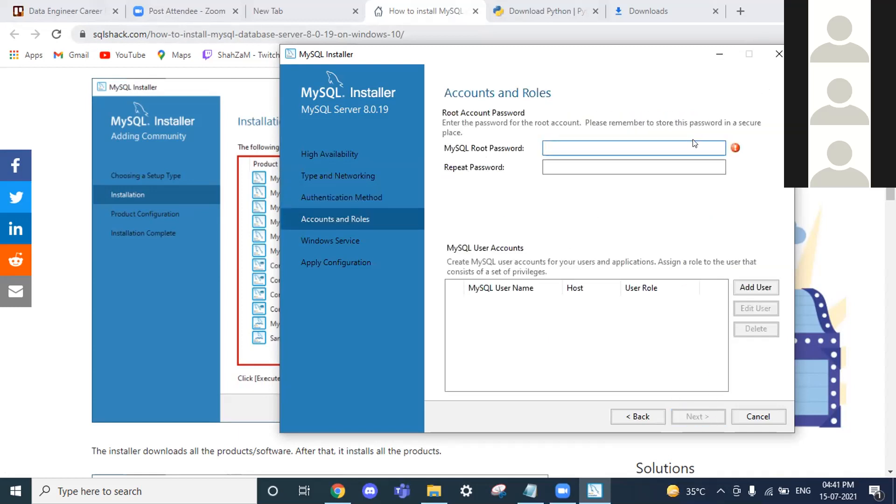
Enter and repeat the MySQL root password, then start adding a new user account
type("•••••")
key("BackSpace")
key("BackSpace")
key("BackSpace")
key("BackSpace")
key("BackSpace")
type("•••••••••")
key("Tab")
type("•••••••••")
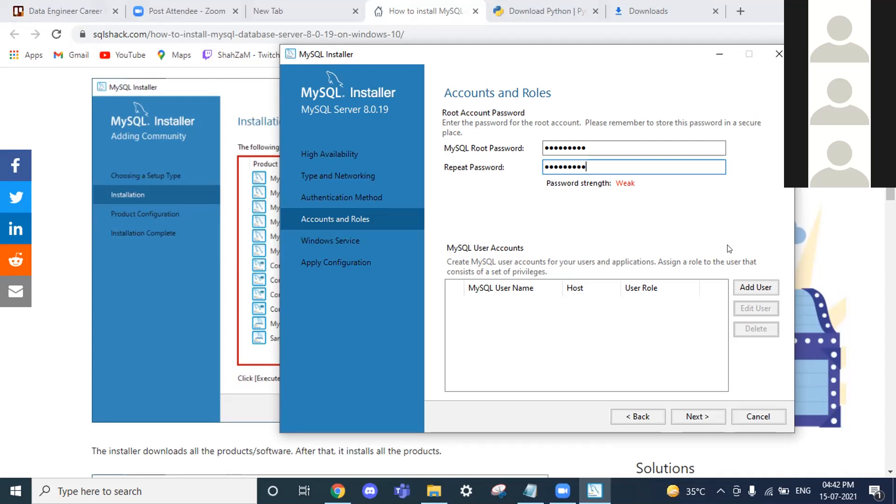
left_click(748, 293)
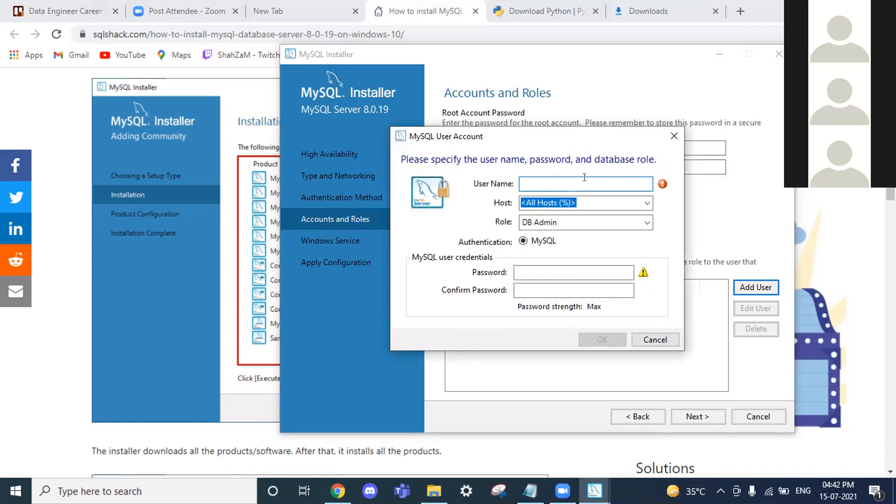
Create a DB Admin user for host % with a user name and confirmed password
type("Arush")
left_click(546, 278)
type("123")
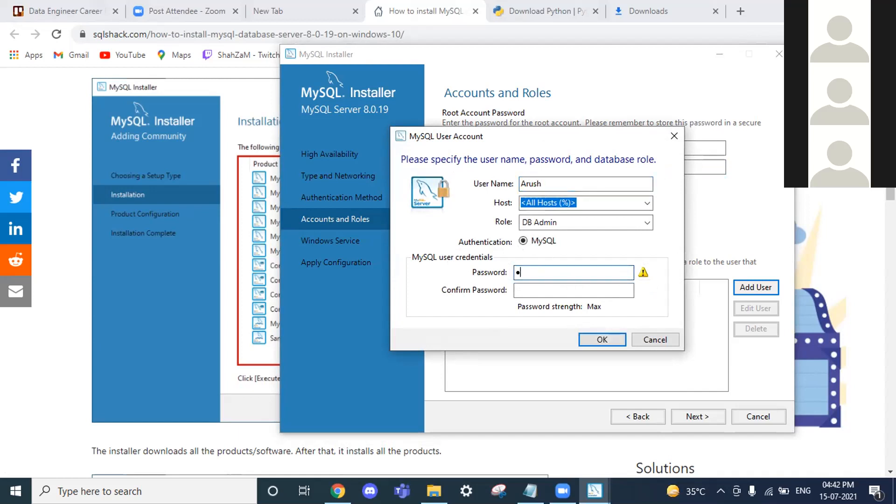
type("456789")
key("Tab")
type("12345678")
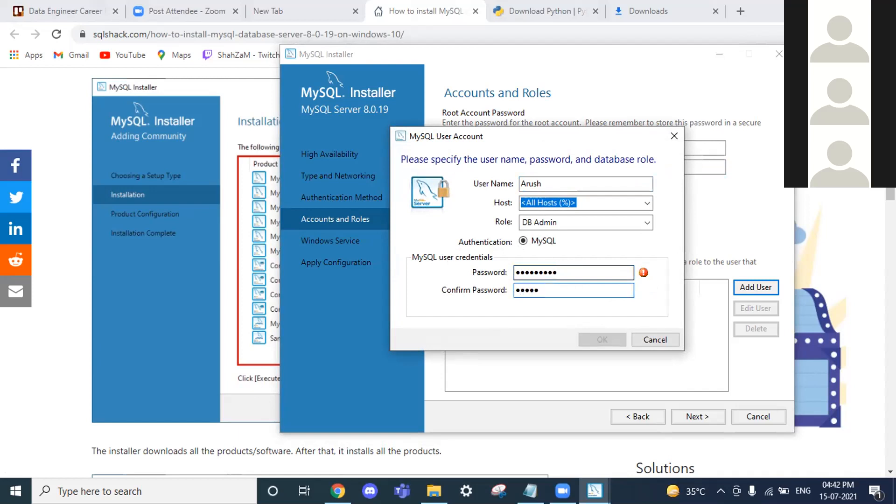
type("9")
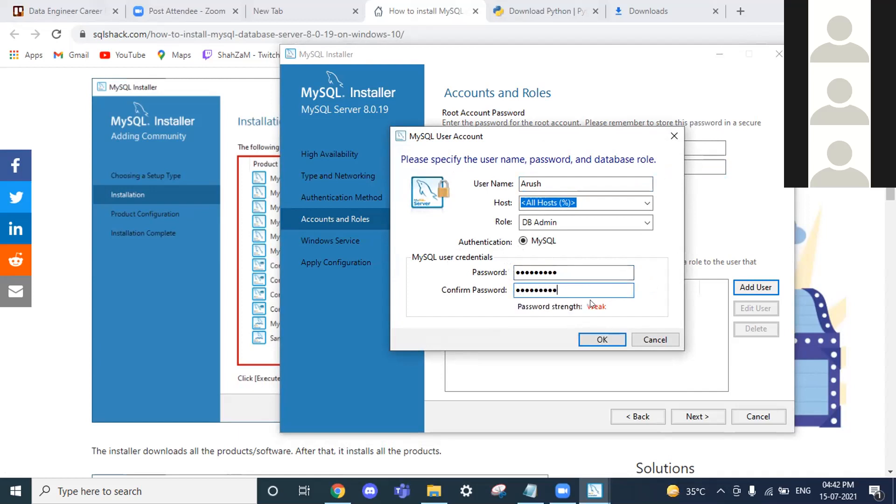
left_click(601, 340)
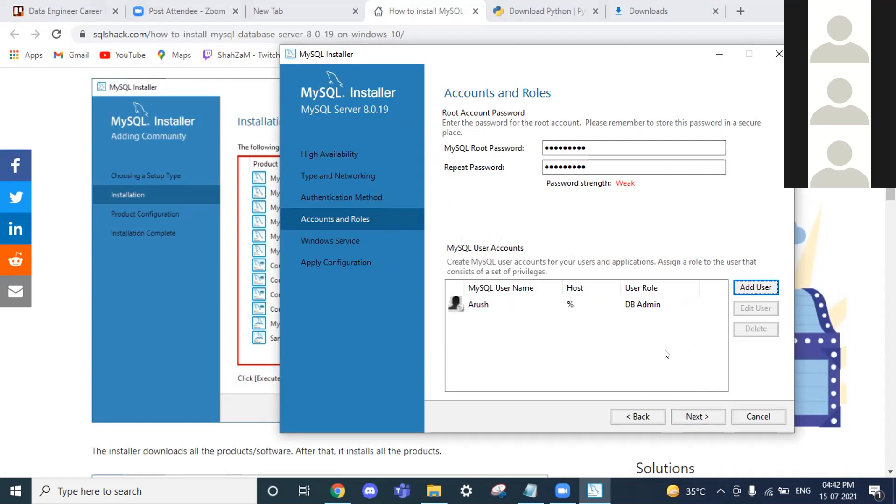
Keep the accounts and the default MySQL80 Windows service settings, reaching Apply Configuration
left_click(695, 410)
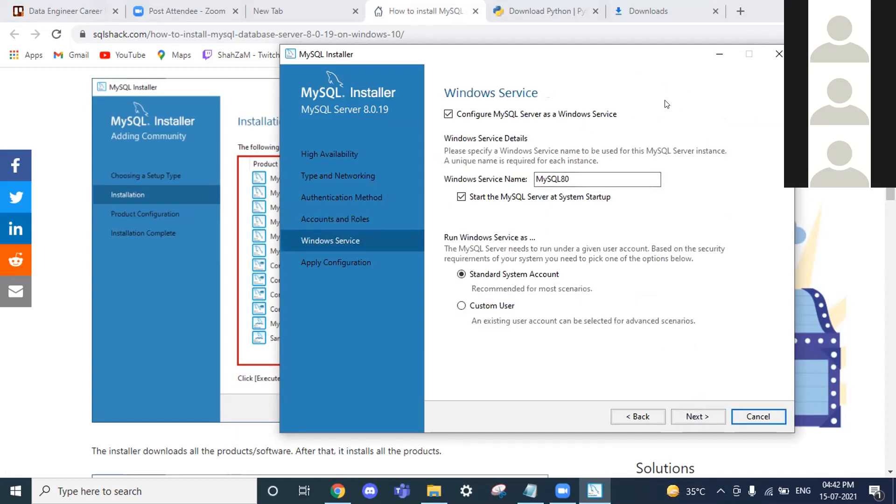
left_click(709, 415)
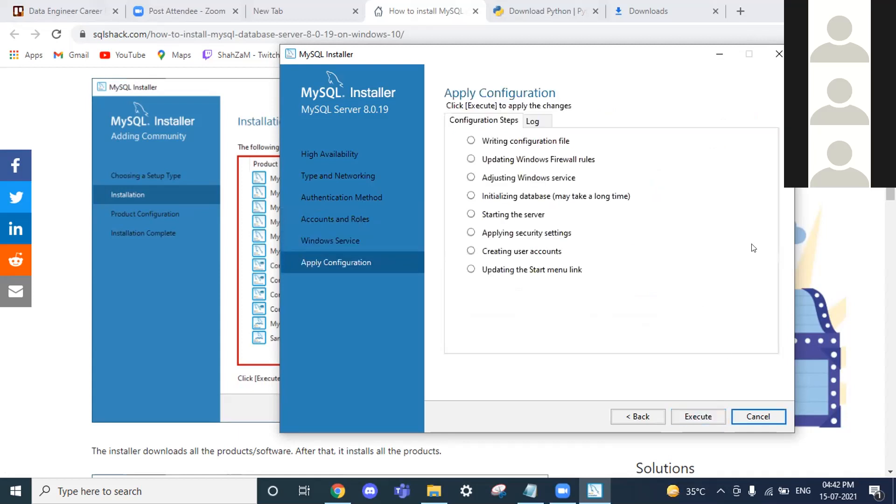
Execute all eight MySQL Server 8.0.19 configuration steps until each completes
left_click(686, 186)
left_click(695, 421)
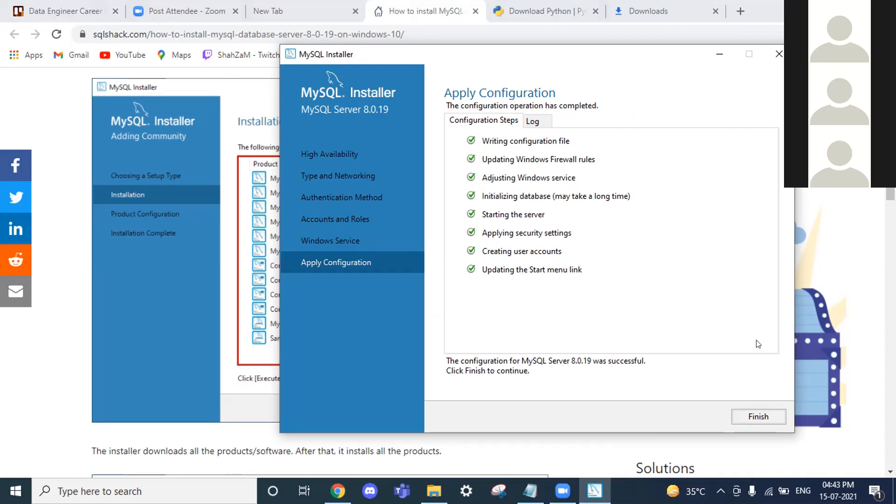
Finish the MySQL Server configuration and proceed to MySQL Router 8.0.19 configuration
left_click(775, 417)
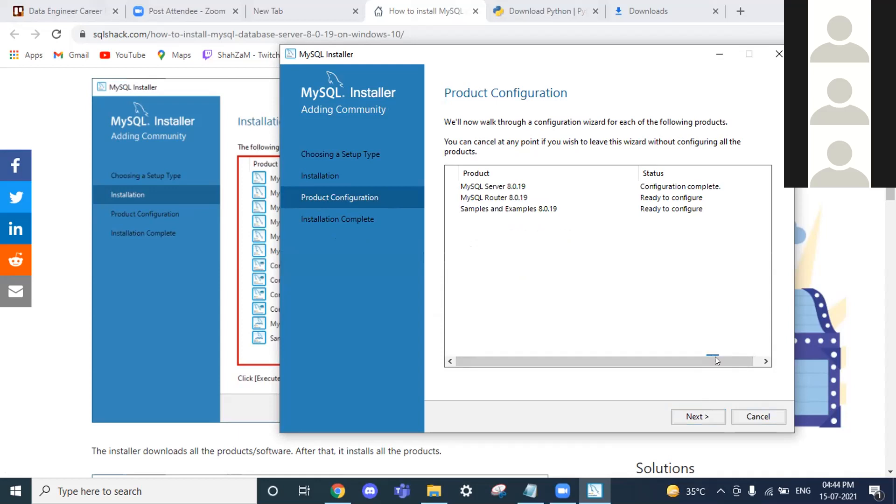
mouse_move(717, 361)
left_mouse_down()
mouse_move(739, 367)
mouse_move(724, 358)
left_mouse_up()
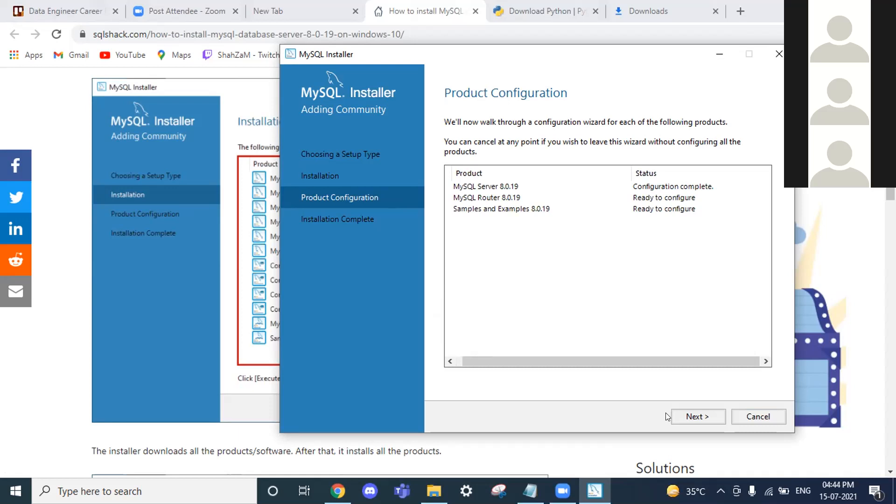
left_click(697, 416)
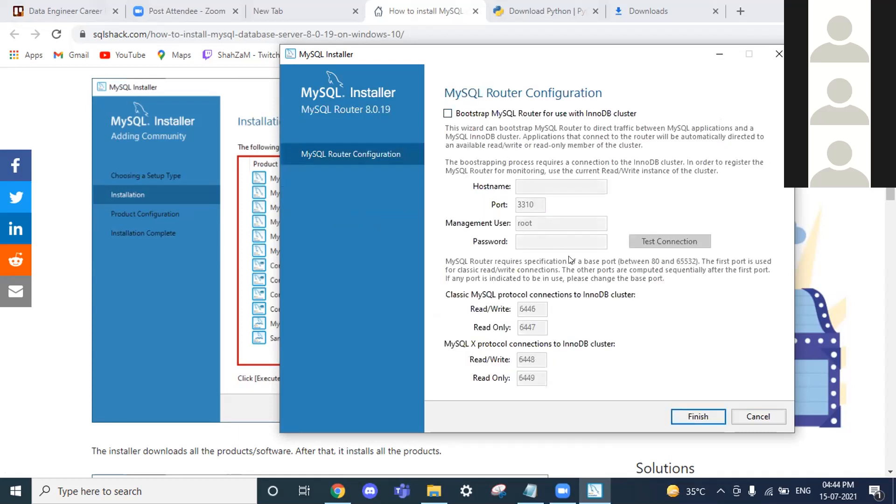